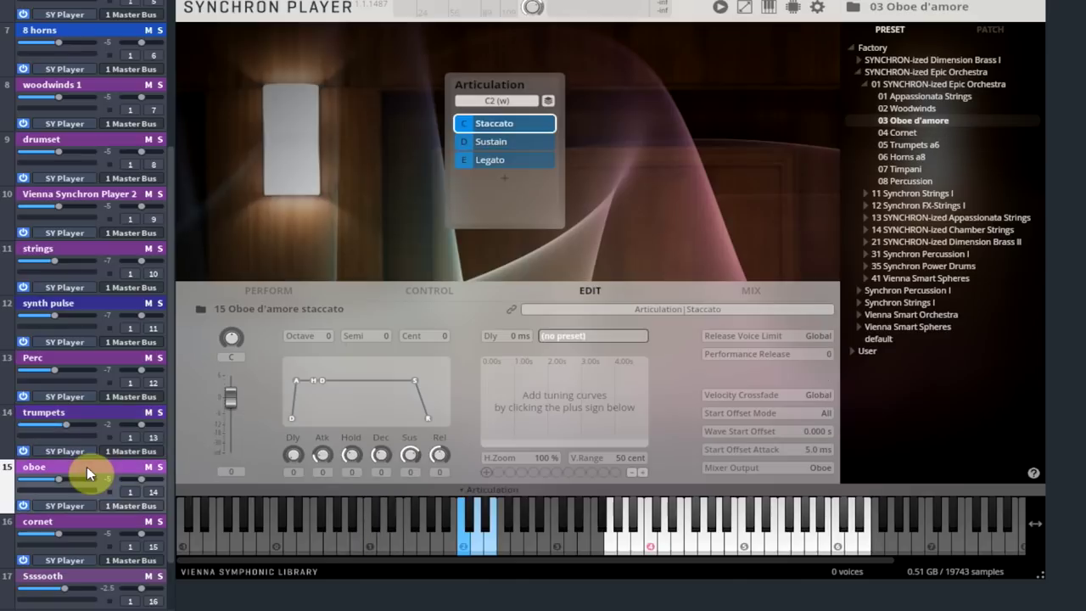
# Review the instruments loaded on the cornet, Ssssooth and timpani channels, including the mixer channels of Ssssooth
pyautogui.scroll(-2, 86, 466)
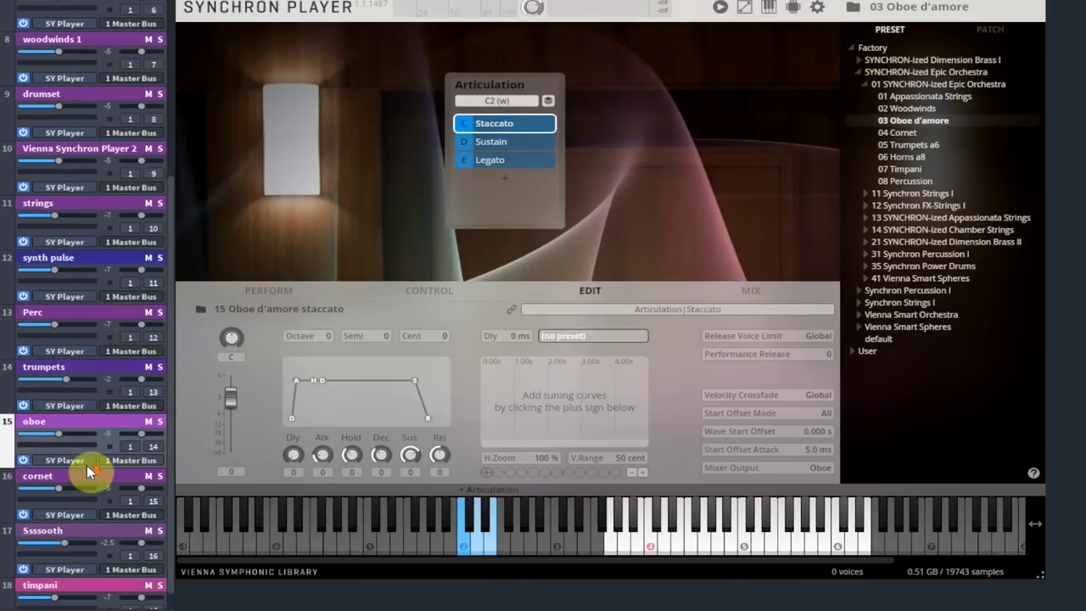
pyautogui.click(92, 456)
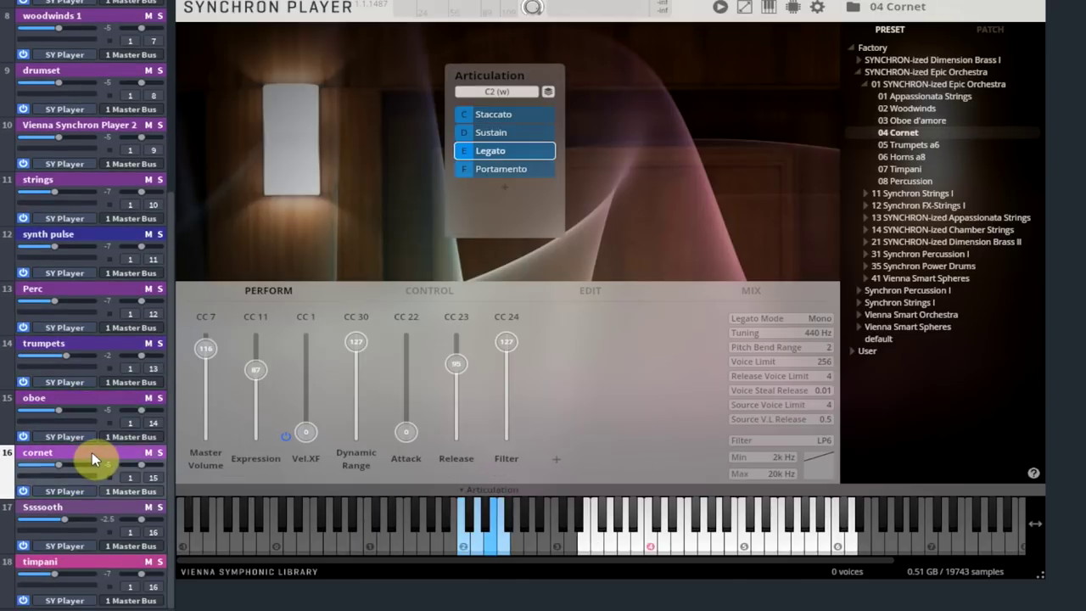
pyautogui.click(94, 503)
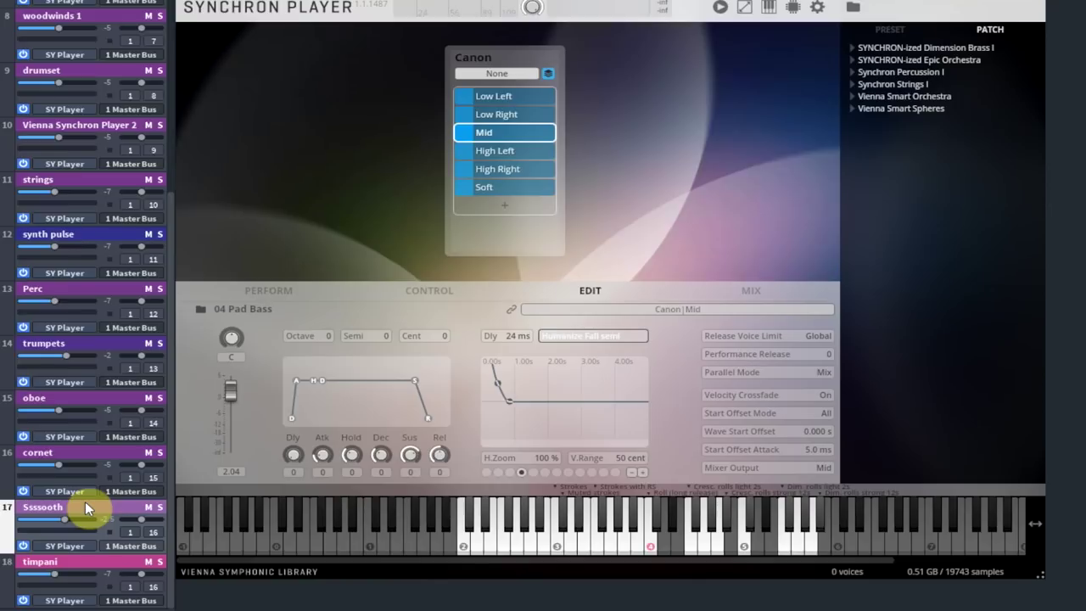
pyautogui.click(274, 291)
pyautogui.click(750, 292)
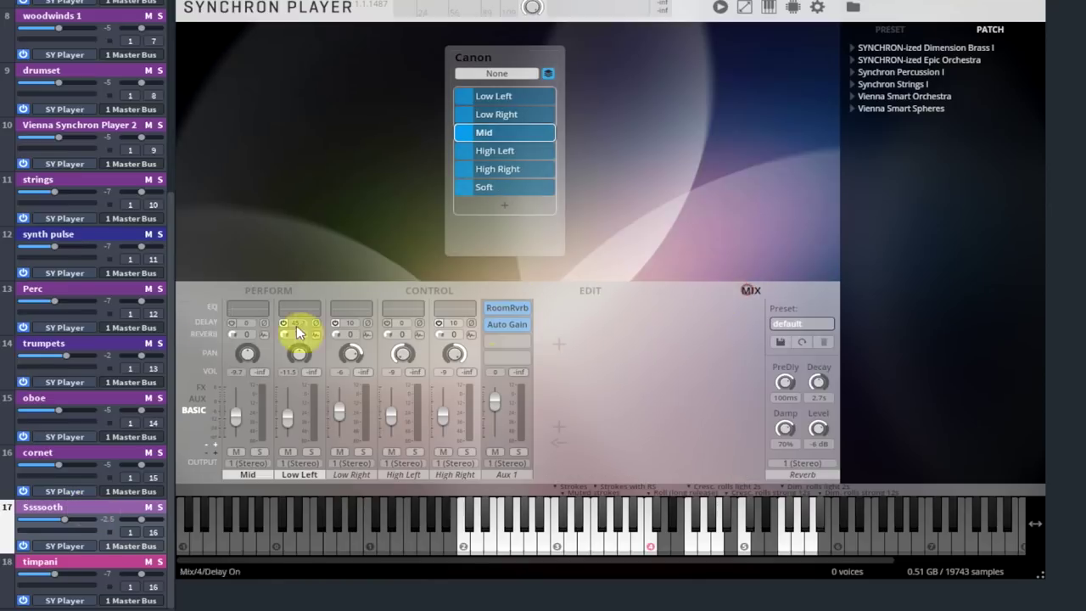
pyautogui.click(86, 560)
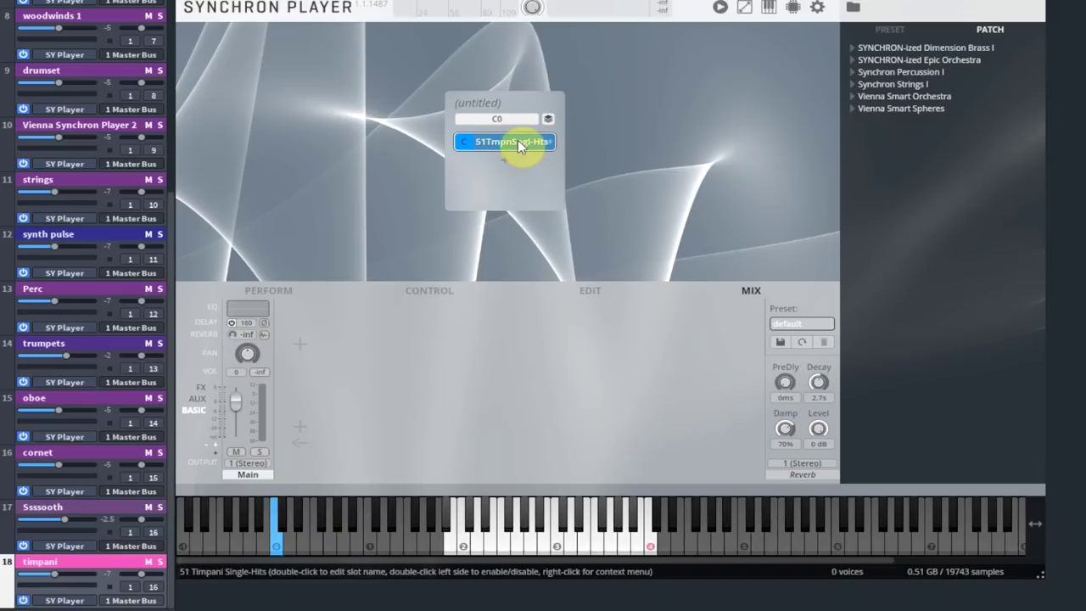
pyautogui.click(97, 507)
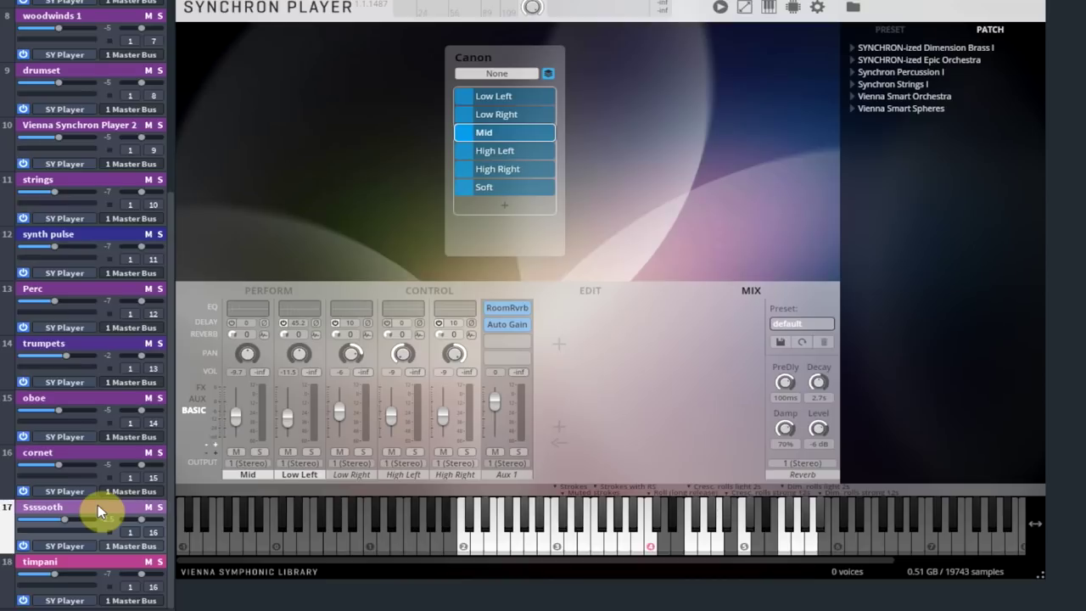
# Open the FX strings instrument and inspect its performance controls and its full row of mixer channels
pyautogui.scroll(6, 98, 505)
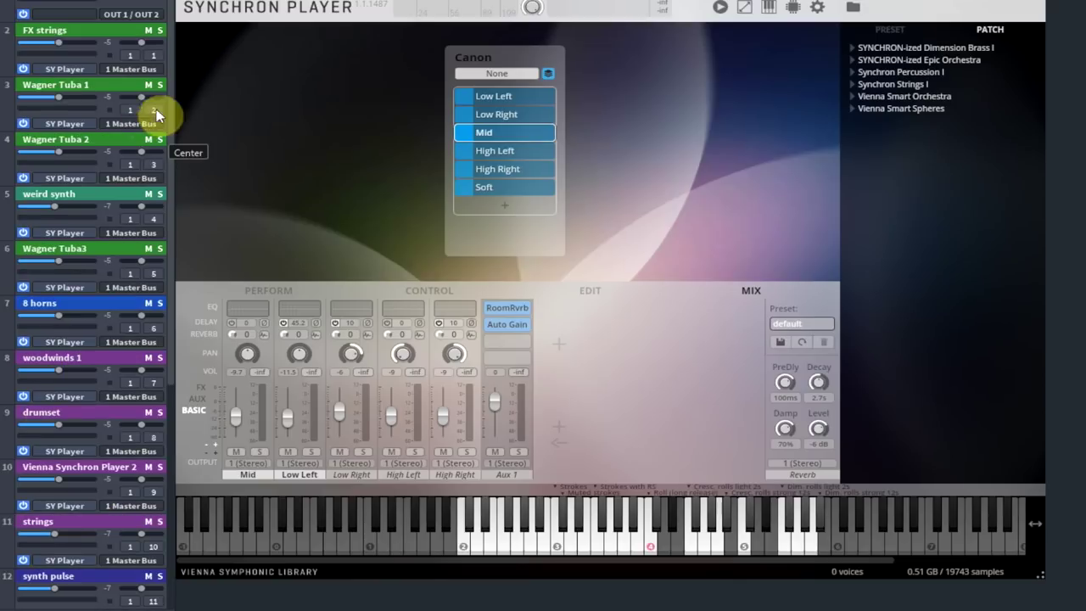
pyautogui.click(93, 30)
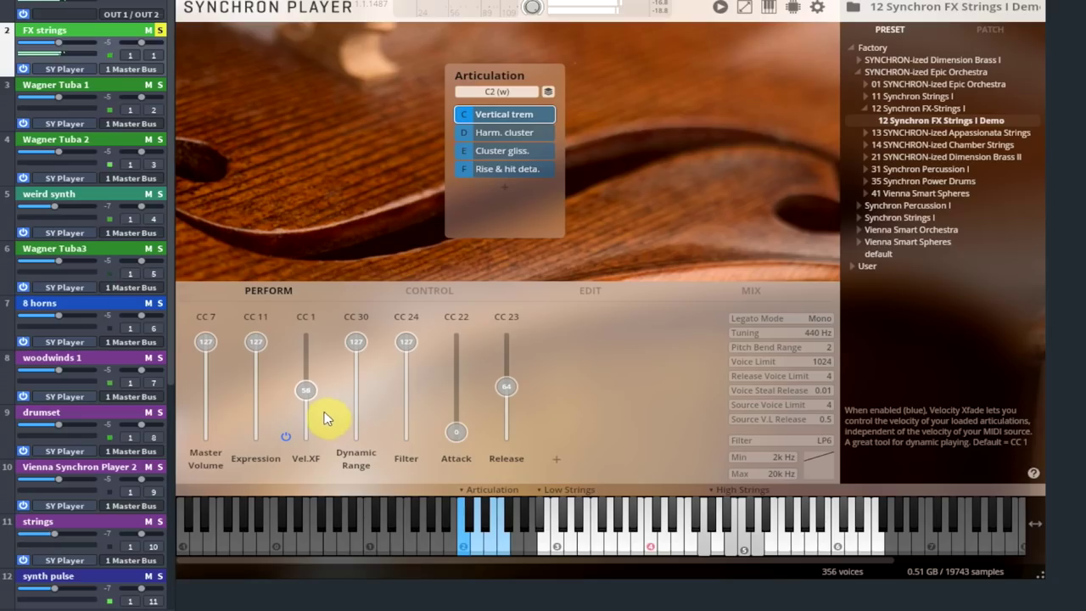
pyautogui.moveTo(307, 392); pyautogui.dragTo(325, 413)
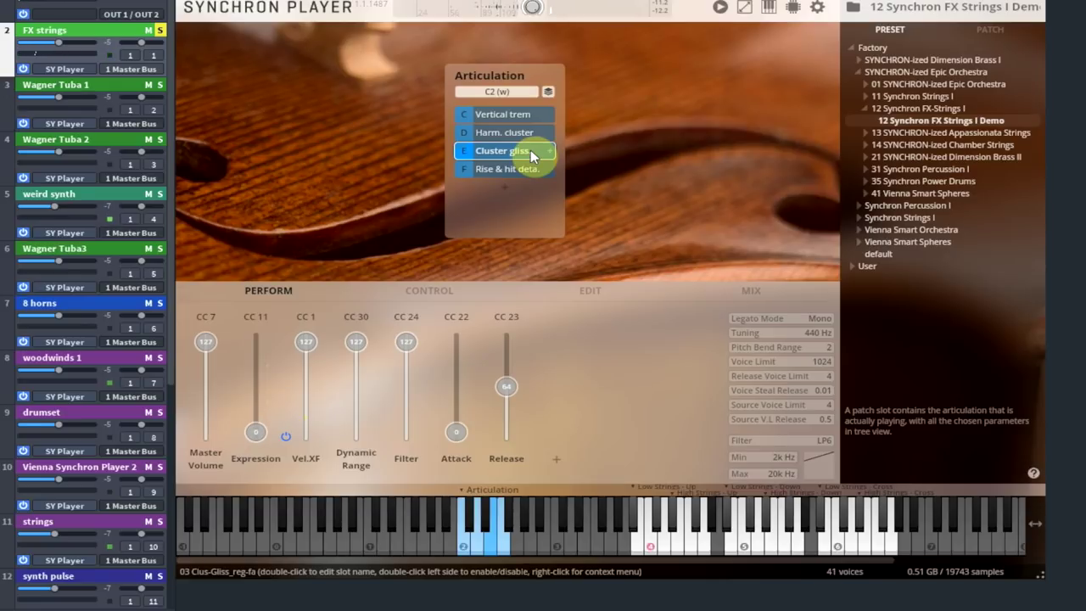
pyautogui.click(751, 290)
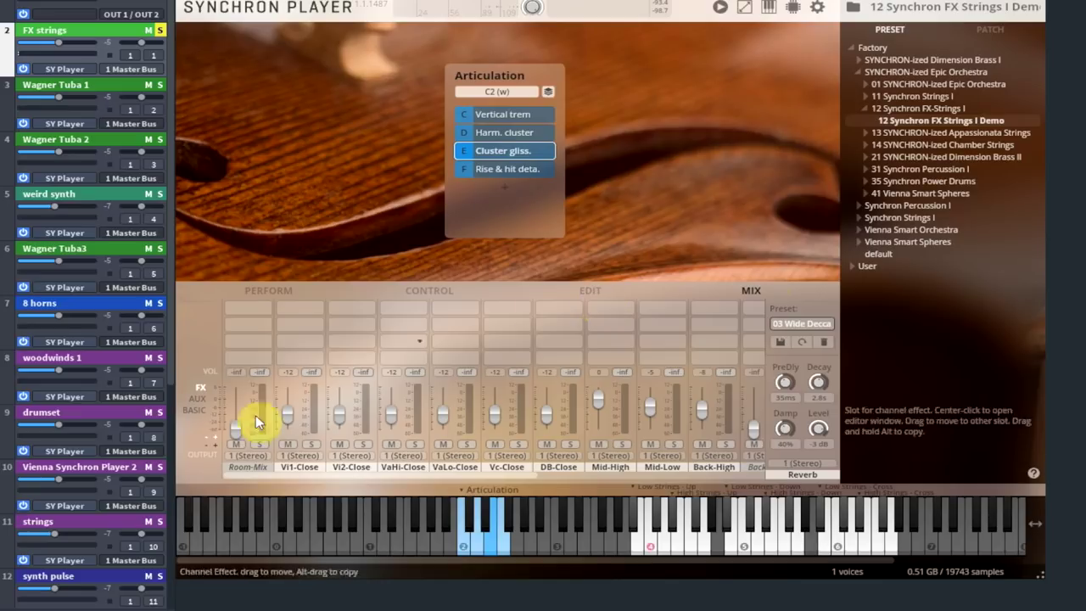
pyautogui.moveTo(515, 475); pyautogui.dragTo(774, 486)
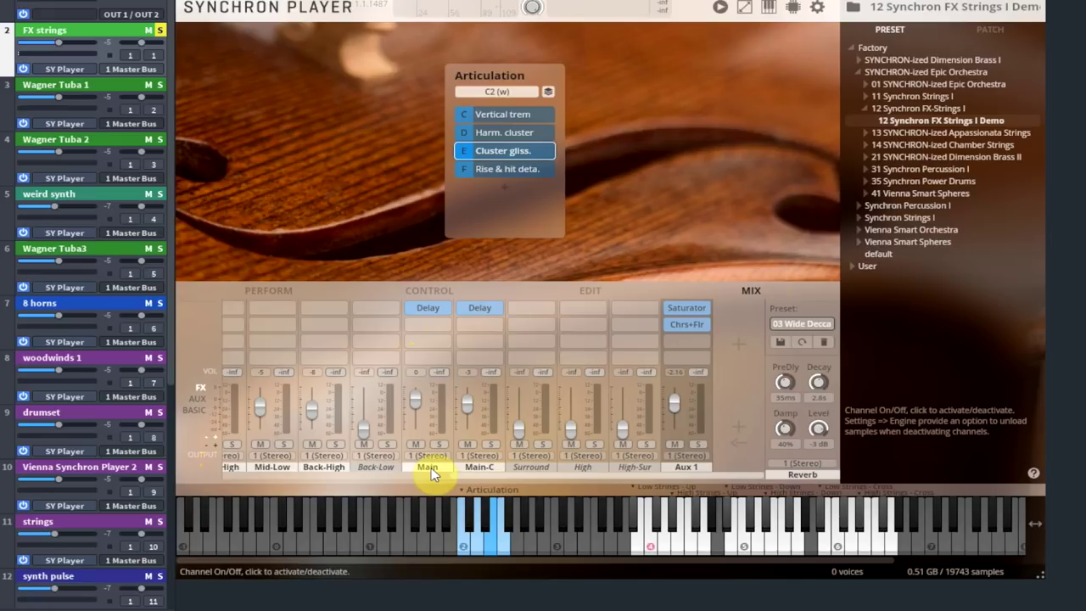
pyautogui.moveTo(674, 478); pyautogui.dragTo(351, 499)
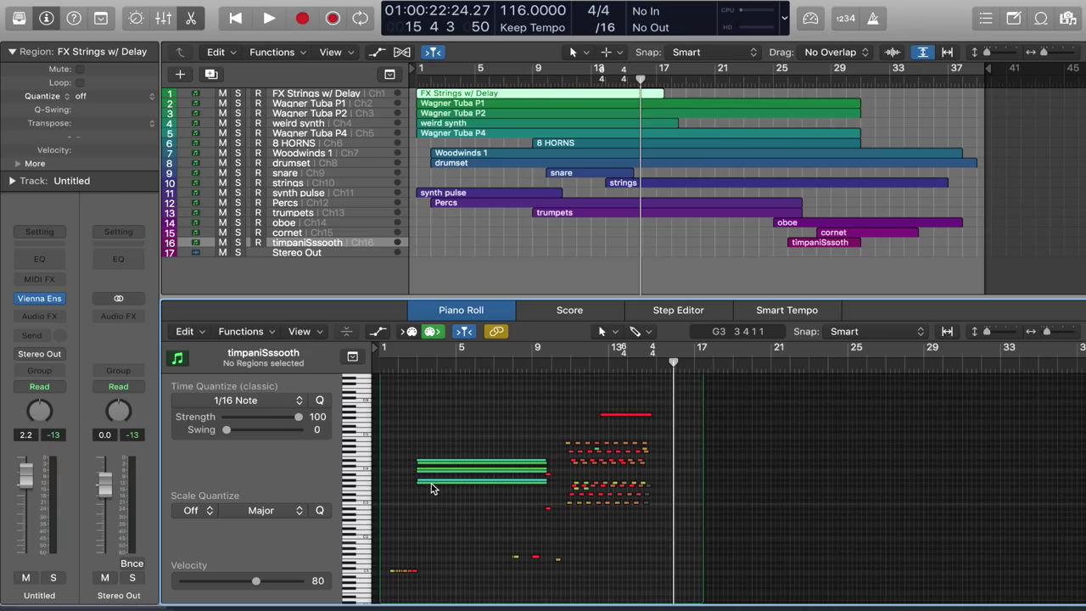
# Switch to Logic Pro and play the project from bar 10 through the FX Strings w/ Delay passage
pyautogui.click(550, 365)
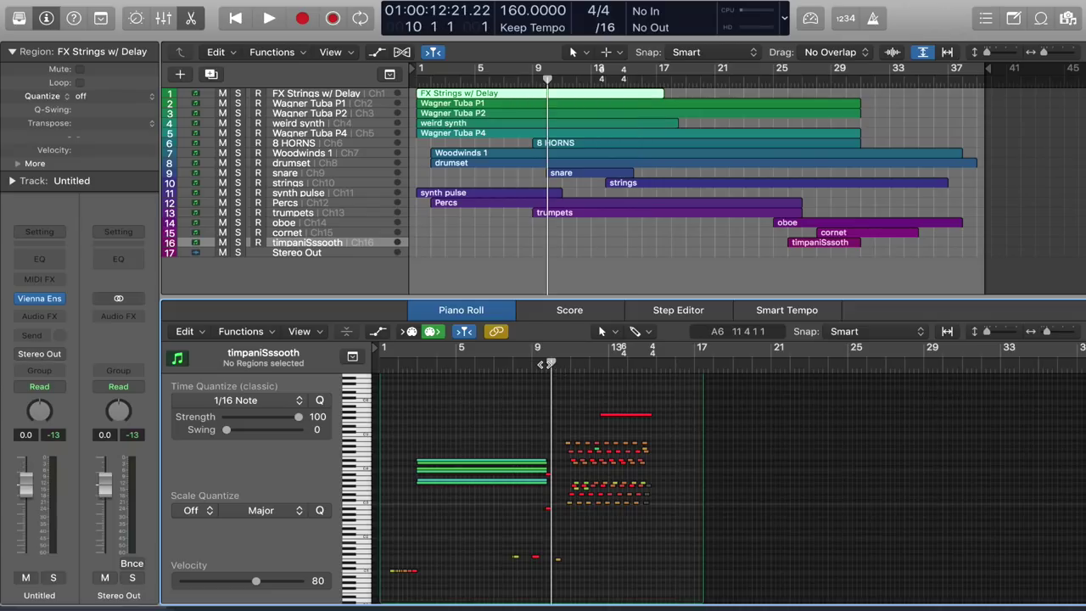
pyautogui.press('space')
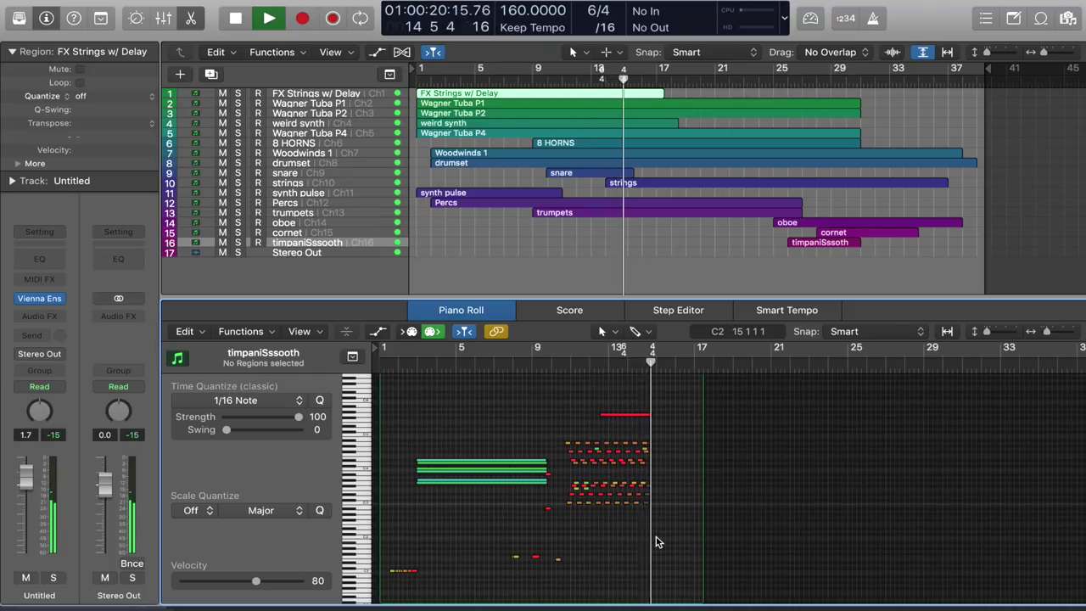
pyautogui.press('space')
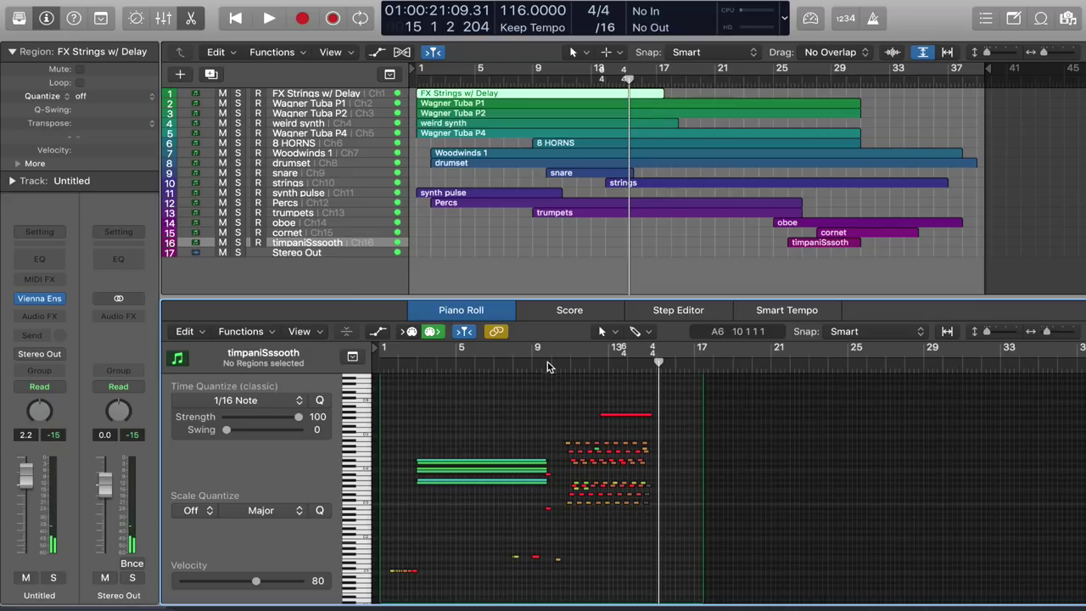
# Replay from bar 10 while following the FX Strings w/ Delay notes close up in the piano roll
pyautogui.click(548, 365)
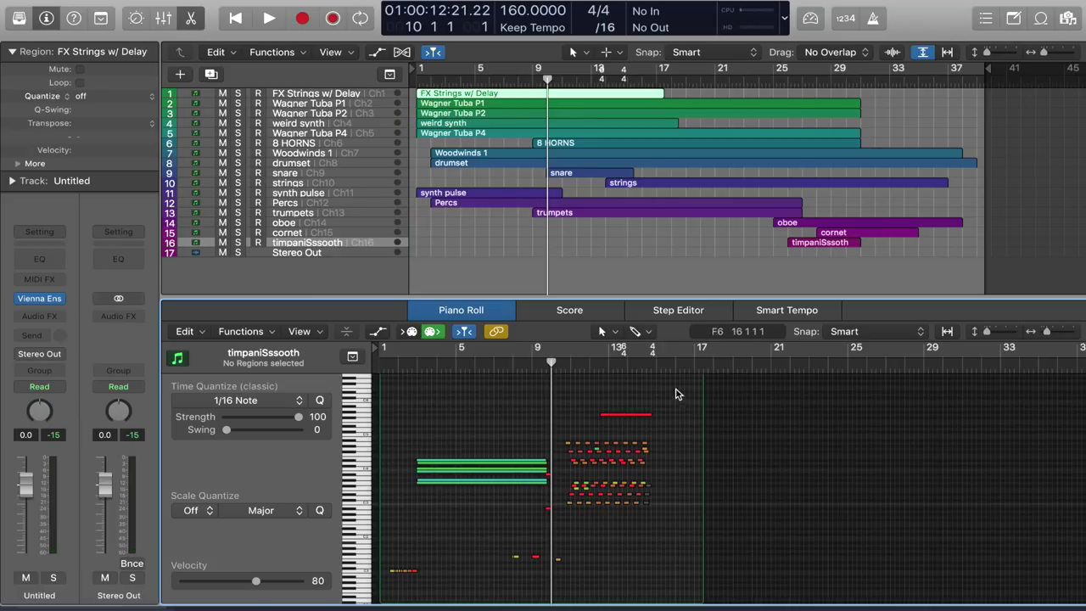
pyautogui.press('super+Right')
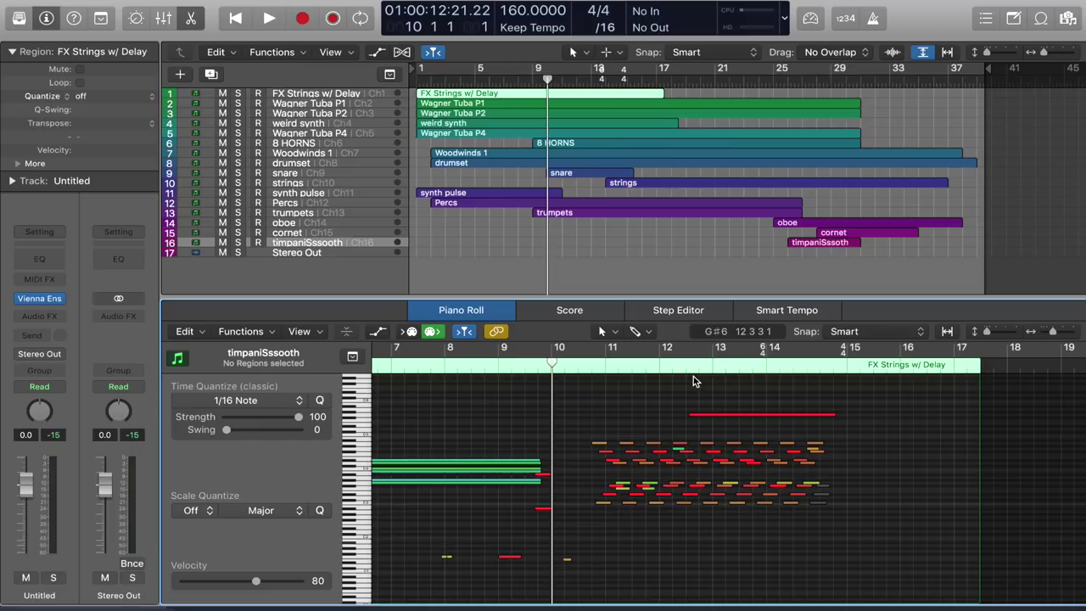
pyautogui.press('space')
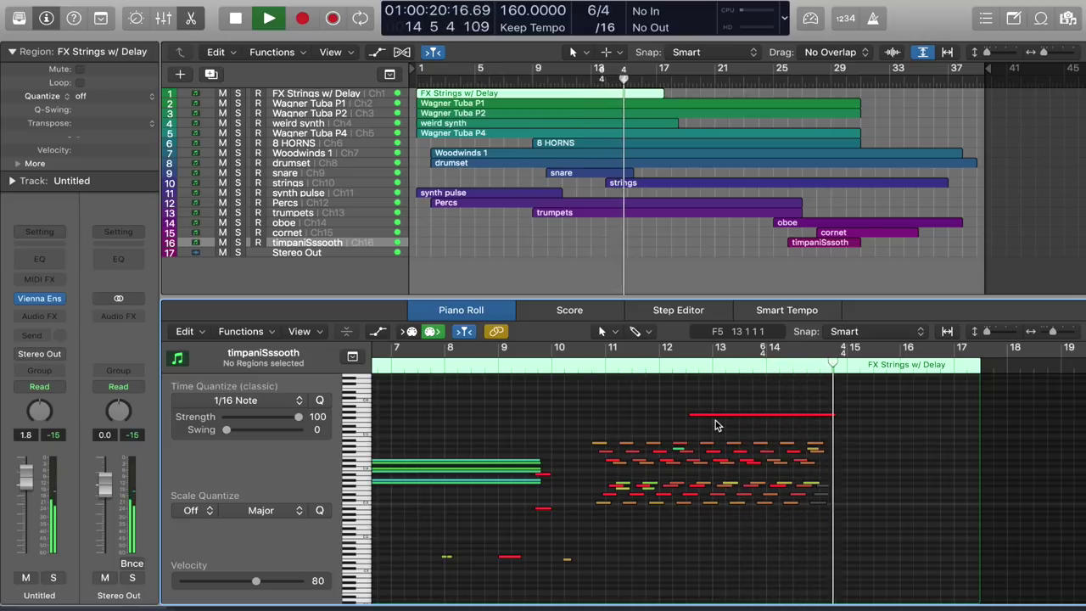
pyautogui.press('space')
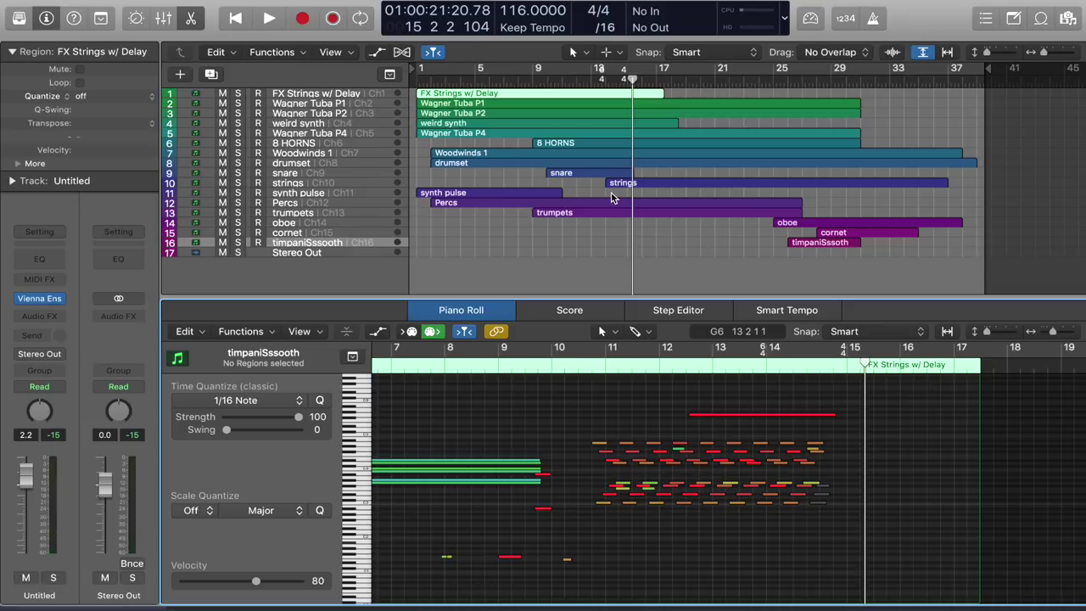
# Enlarge the tracks in the arrangement and play the project from the beginning
pyautogui.press('super+Down')
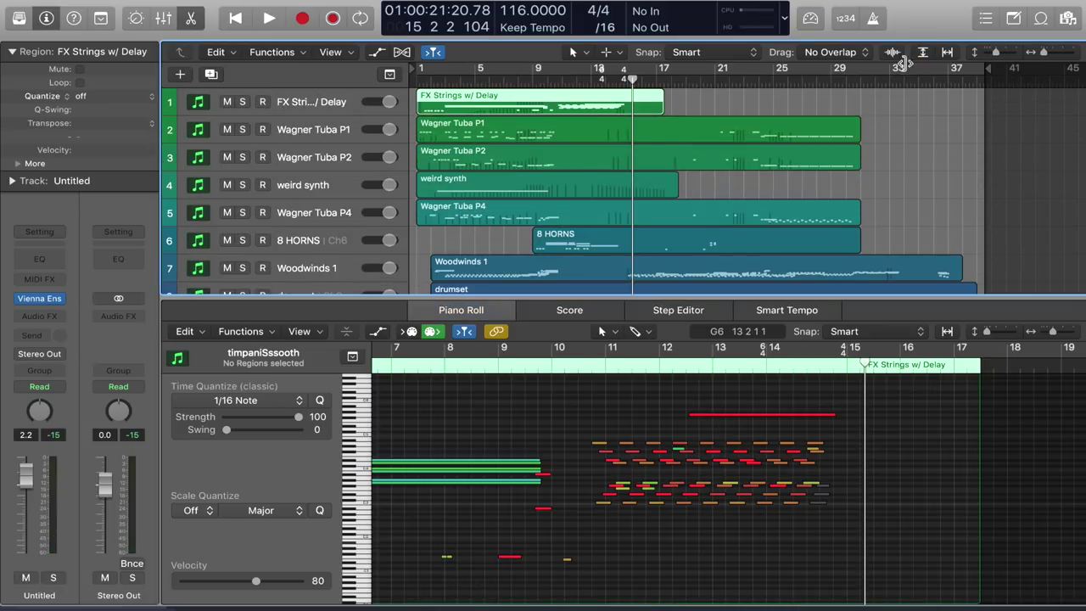
pyautogui.scroll(-3, 651, 147)
pyautogui.press('super+Right')
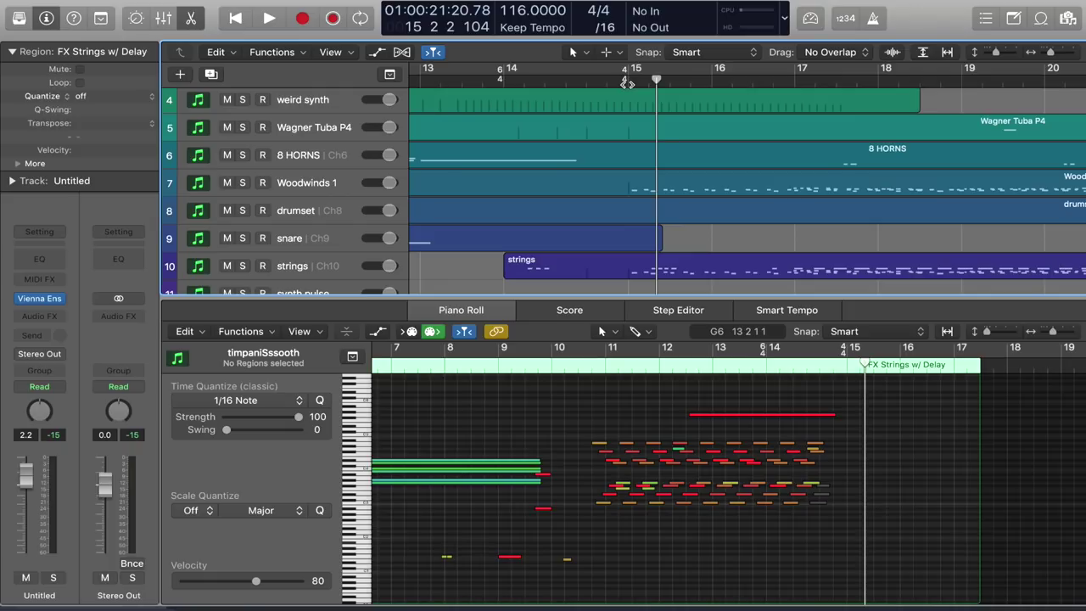
pyautogui.press('Return')
pyautogui.press('space')
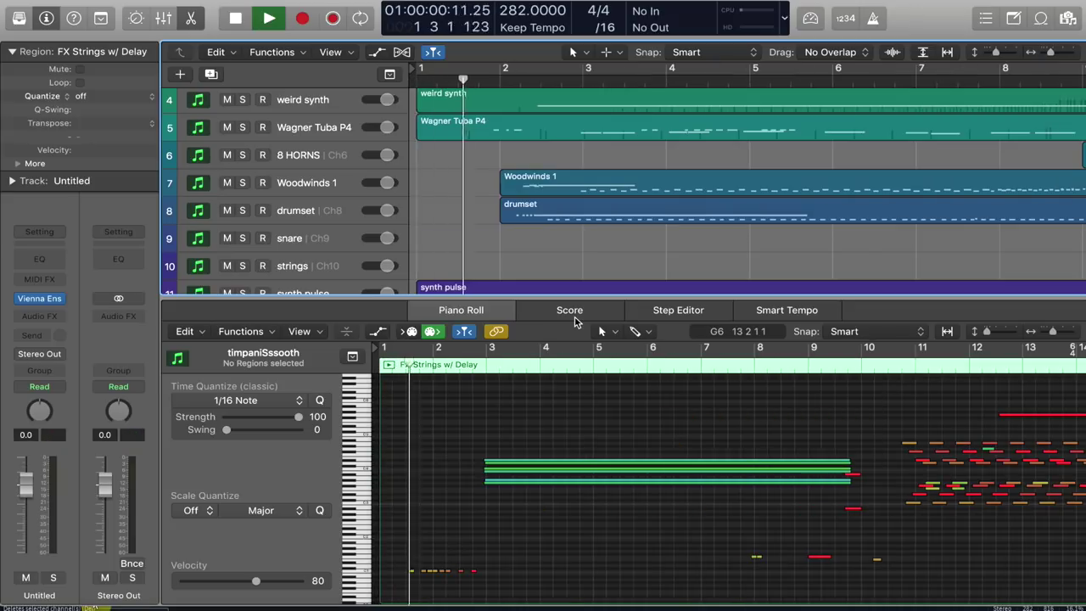
# Show the Ch. 1 Expression automation of the FX Strings w/ Delay region and examine its points around bar 9
pyautogui.click(759, 406)
pyautogui.press('a')
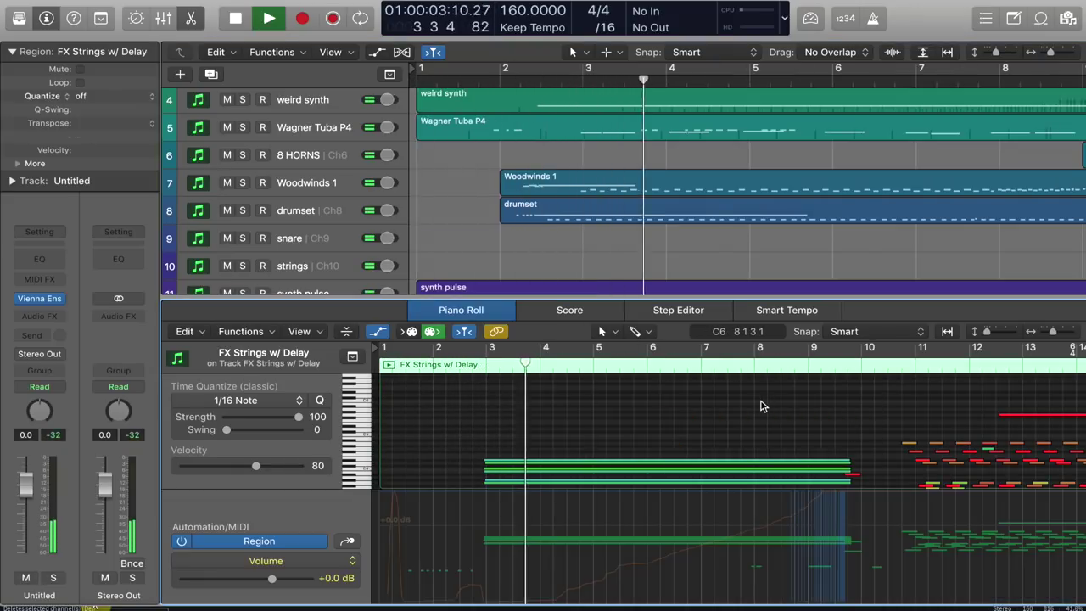
pyautogui.click(347, 541)
pyautogui.click(346, 543)
pyautogui.scroll(5, 771, 577)
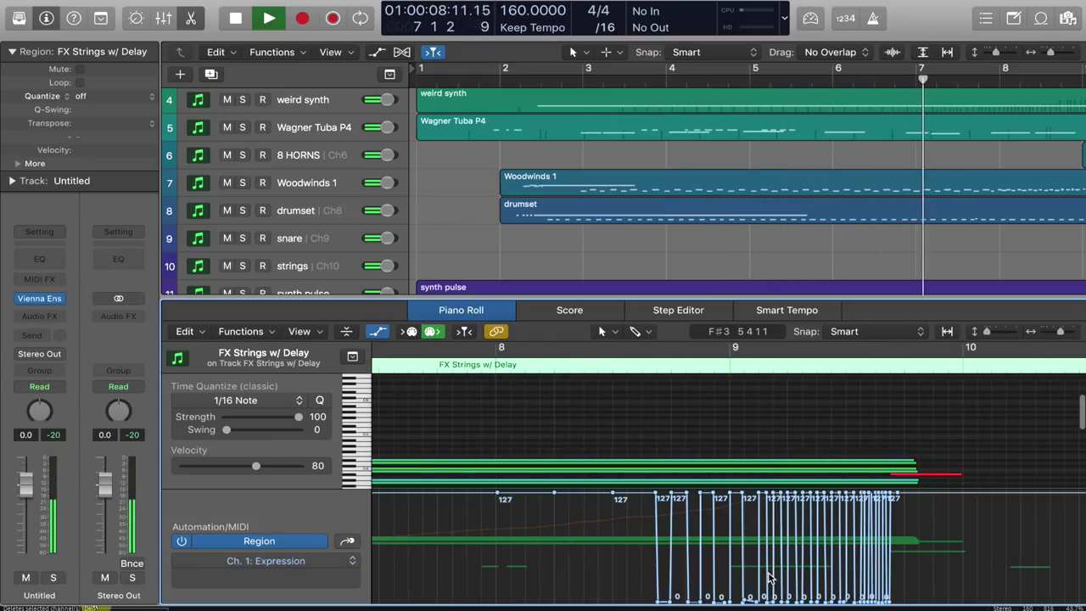
pyautogui.scroll(3, 767, 576)
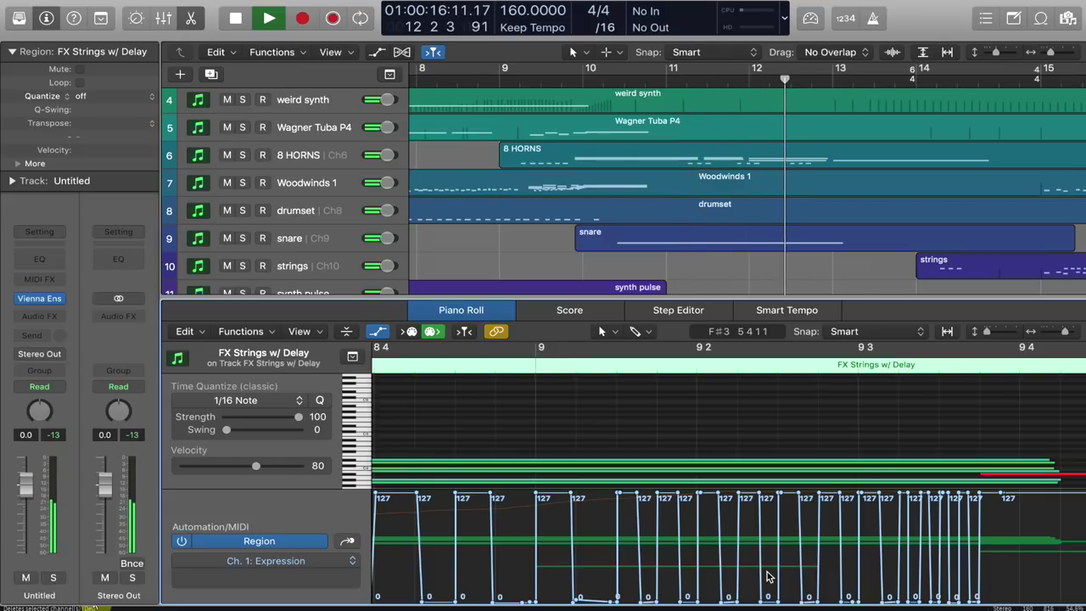
pyautogui.scroll(-2, 767, 576)
pyautogui.scroll(-2, 767, 577)
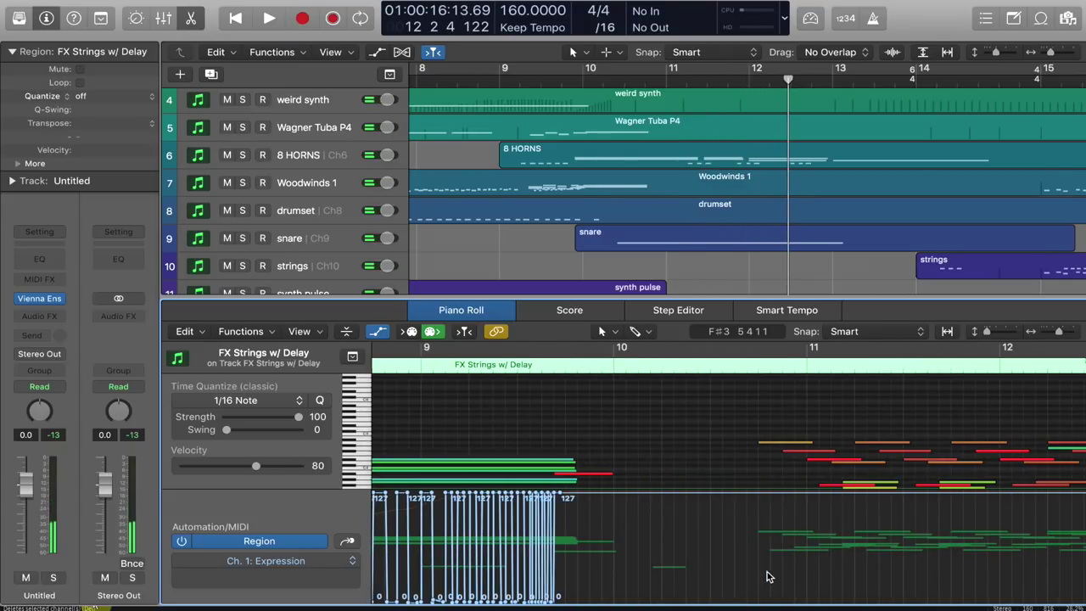
# Show the Ch. 1 Expression automation of the weird synth region and audition the passage around bar 9
pyautogui.scroll(5, 500, 127)
pyautogui.hscroll(-3, 523, 139)
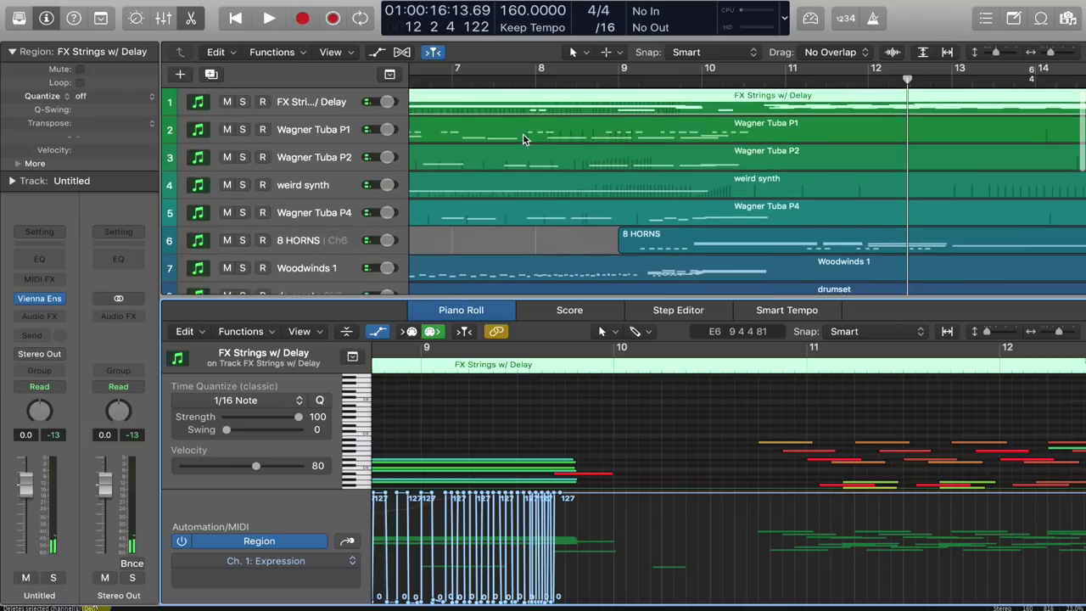
pyautogui.click(643, 193)
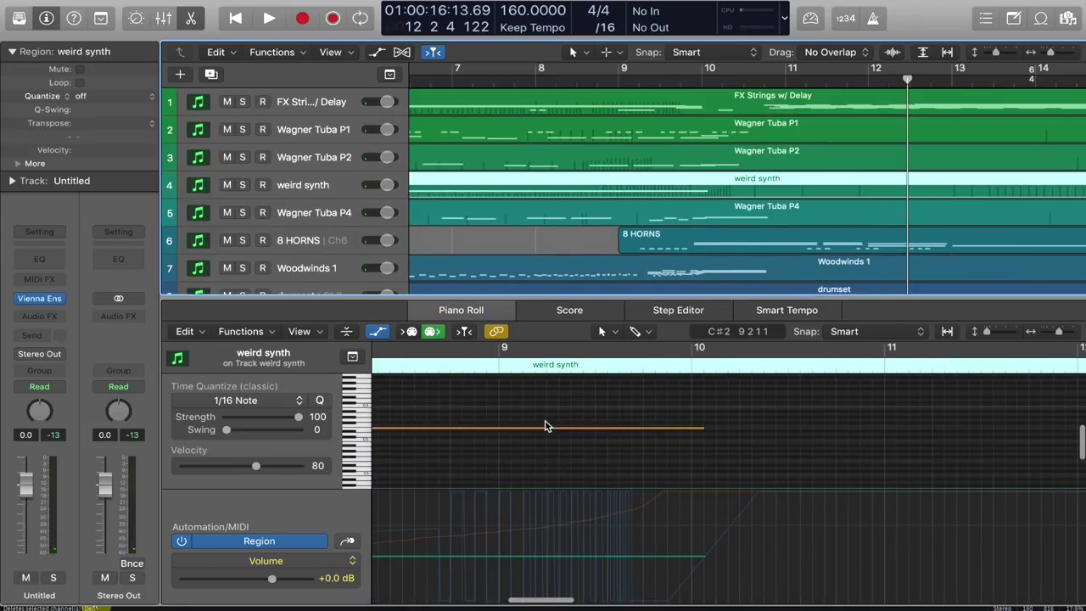
pyautogui.click(346, 541)
pyautogui.click(347, 541)
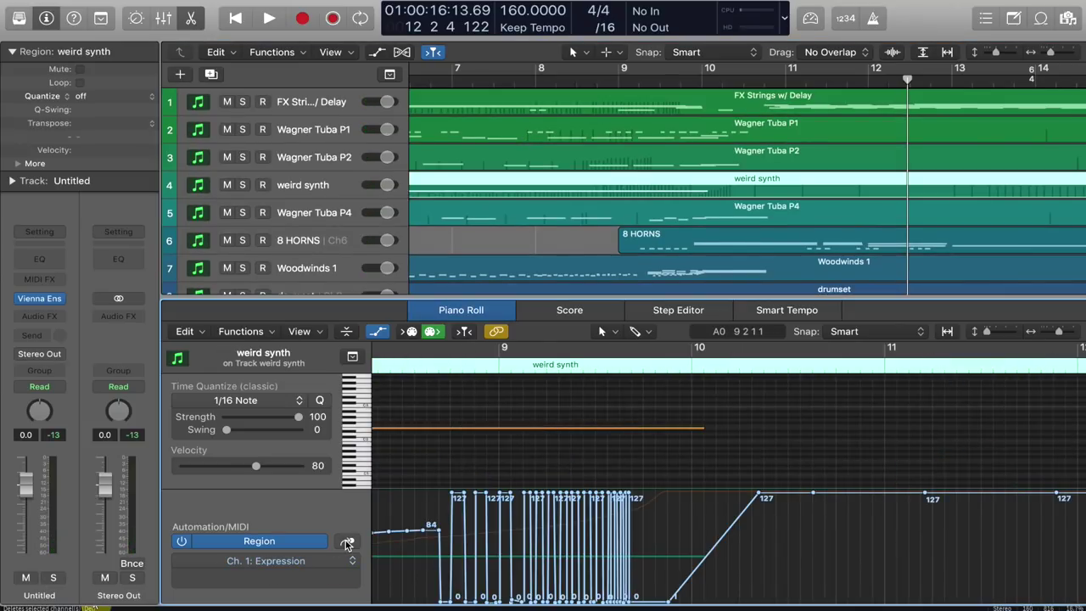
pyautogui.click(433, 371)
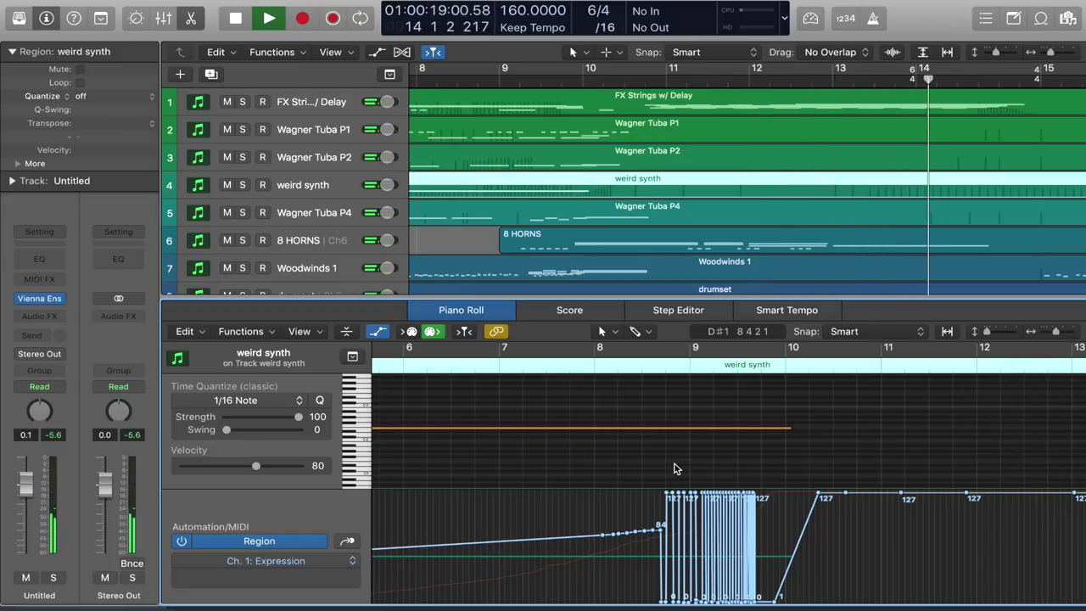
pyautogui.press('space')
# Switch to the Vienna Ensemble mixer and inspect the Plate Reverb settings on the weird synth's FX channel
pyautogui.click(159, 196)
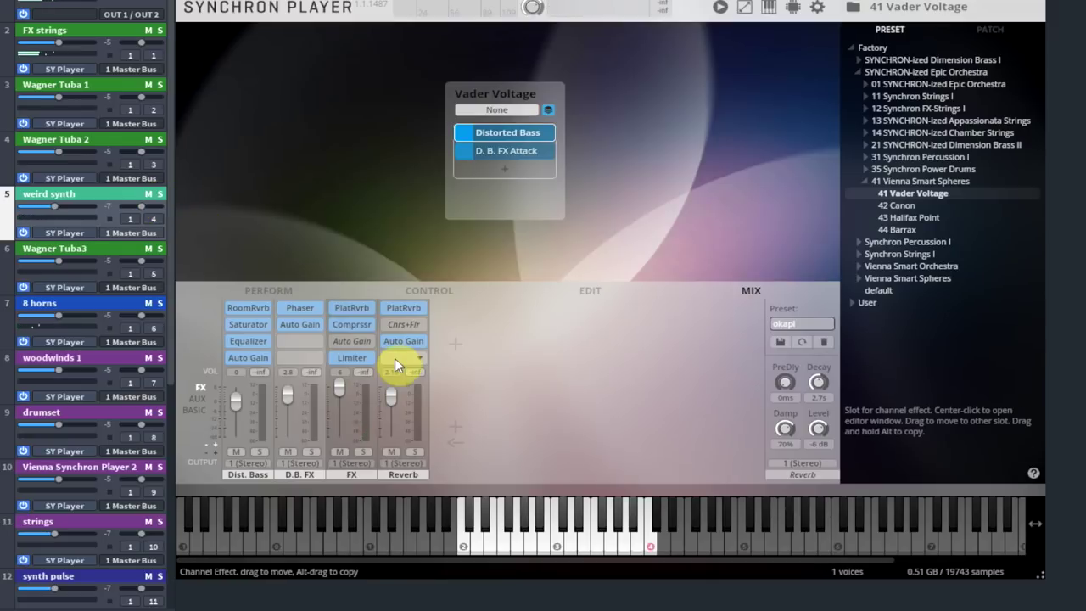
pyautogui.middleClick(349, 306)
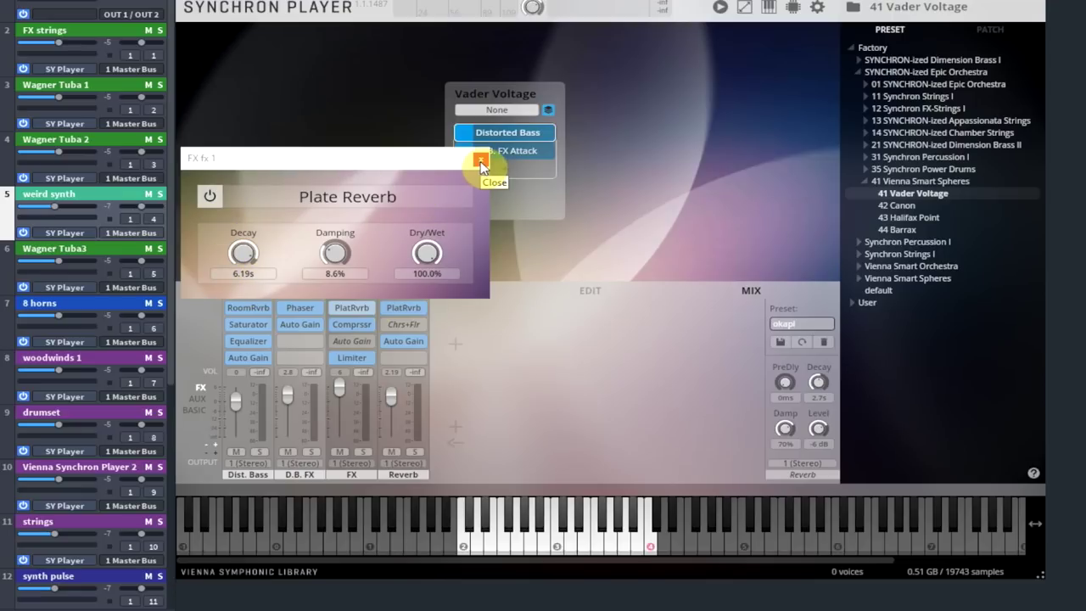
pyautogui.click(481, 161)
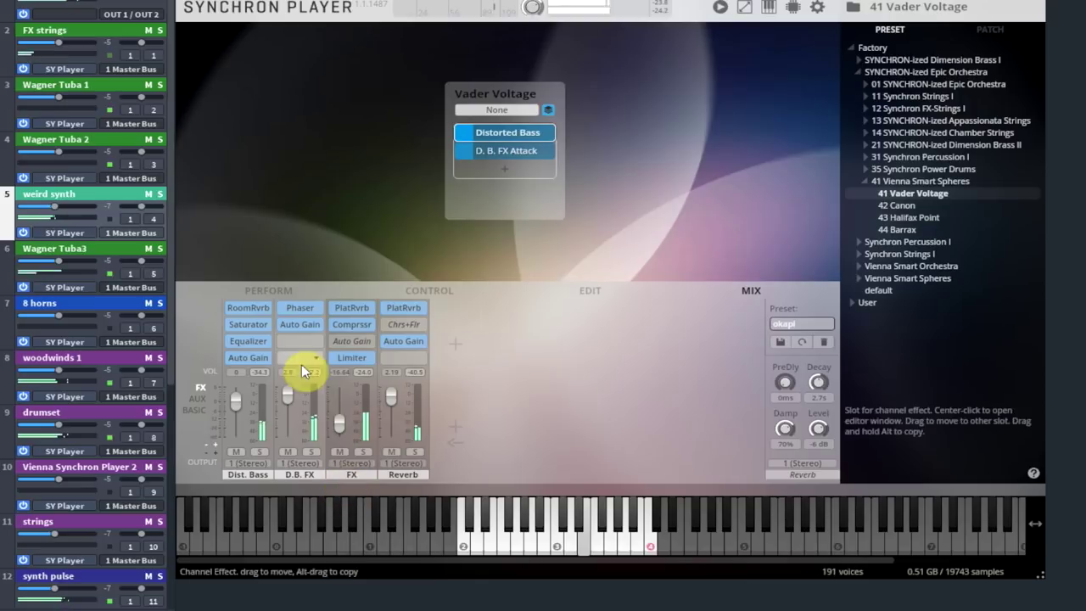
# Inspect the Room Reverb settings on the Dist. Bass channel, close them and solo the weird synth channel
pyautogui.click(248, 307)
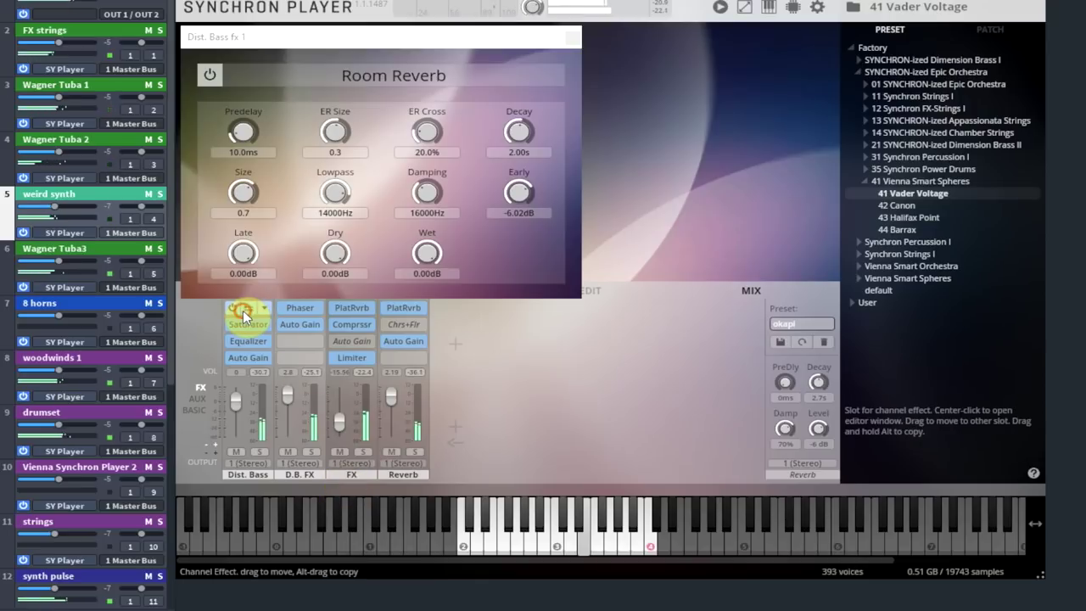
pyautogui.click(571, 36)
pyautogui.click(159, 194)
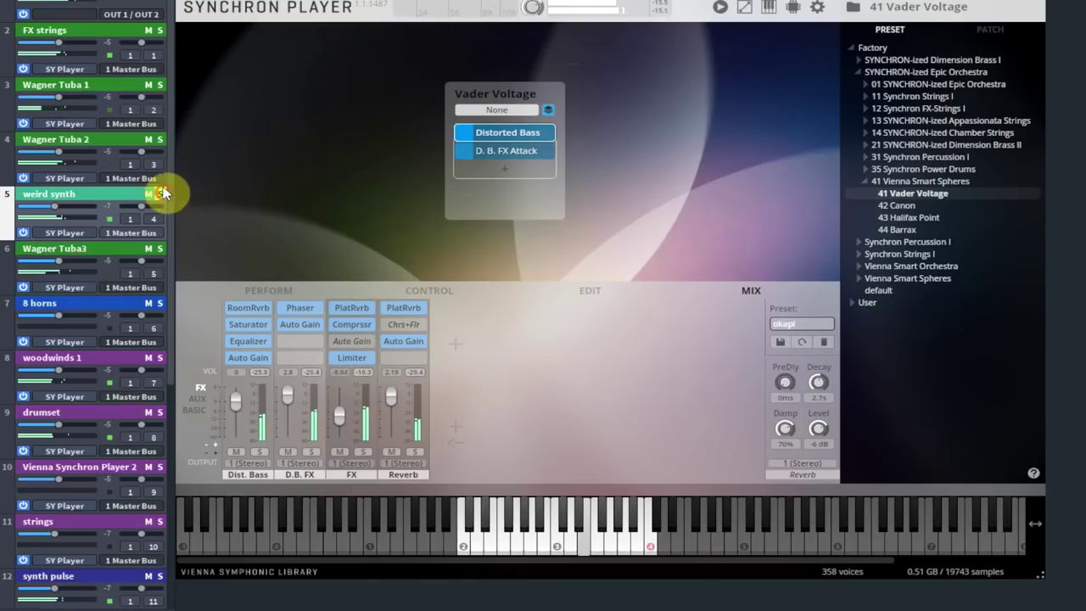
# Solo the FX strings channel and play the arrangement from bar 1
pyautogui.click(160, 31)
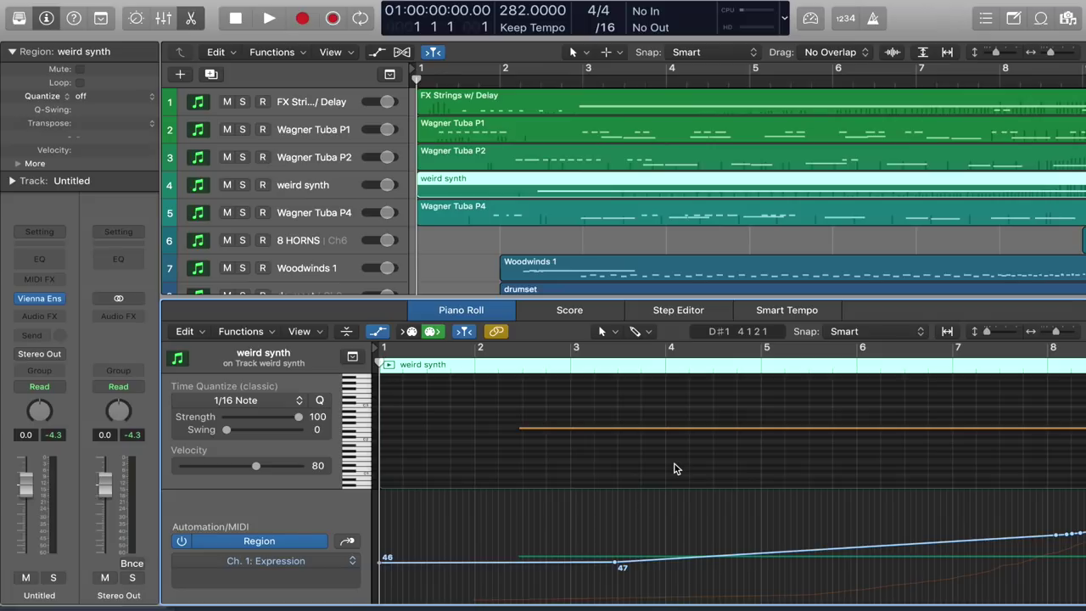
pyautogui.press('space')
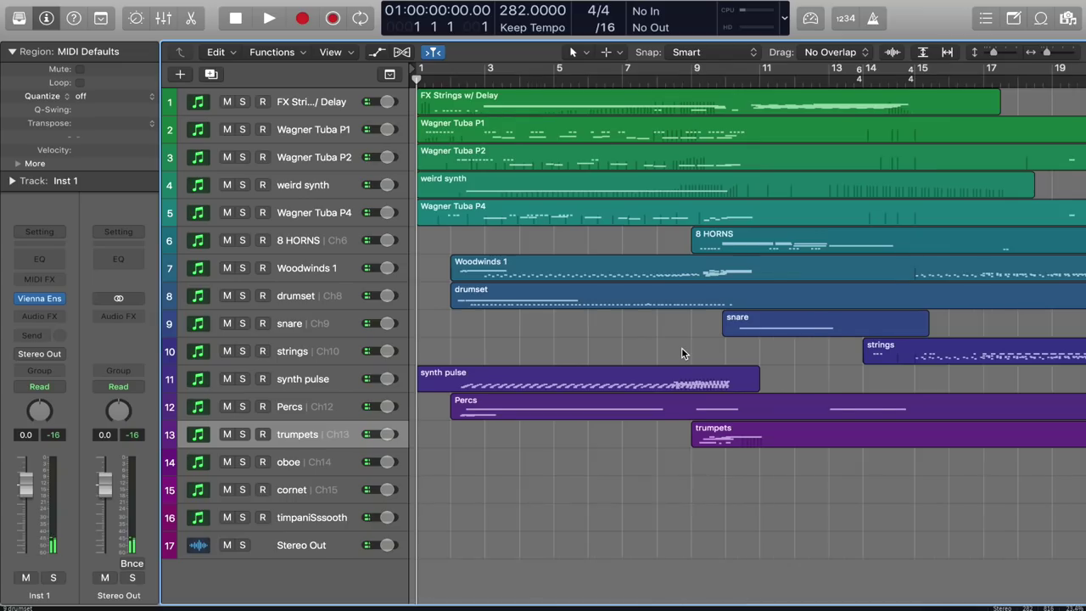
# Switch to the Vienna Ensemble mixer, toggle solo on the synth pulse channel and play the arrangement from bar 1
pyautogui.press('super+Right')
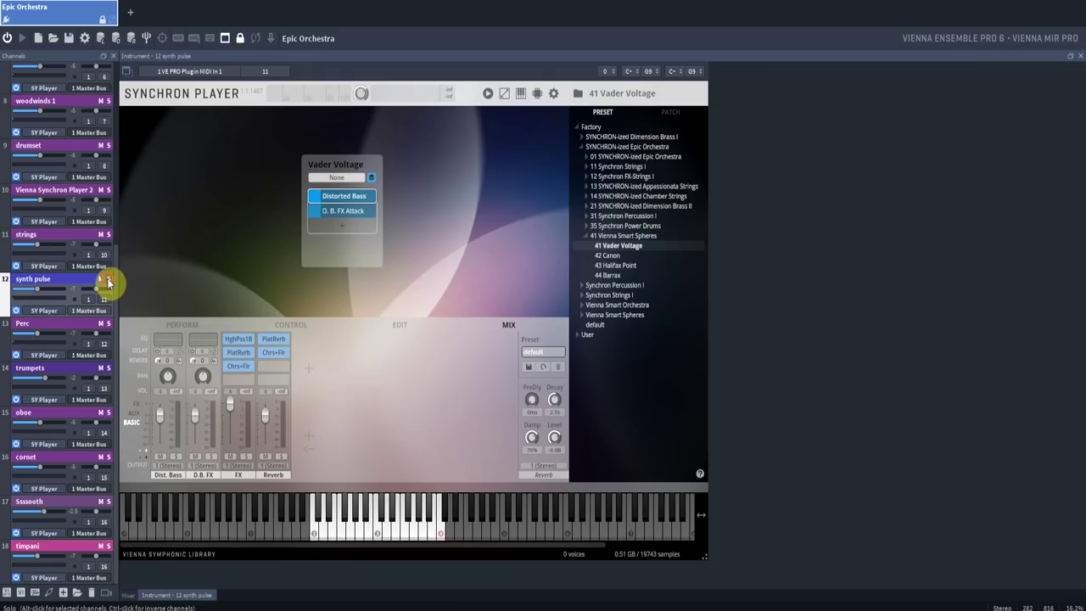
pyautogui.click(108, 280)
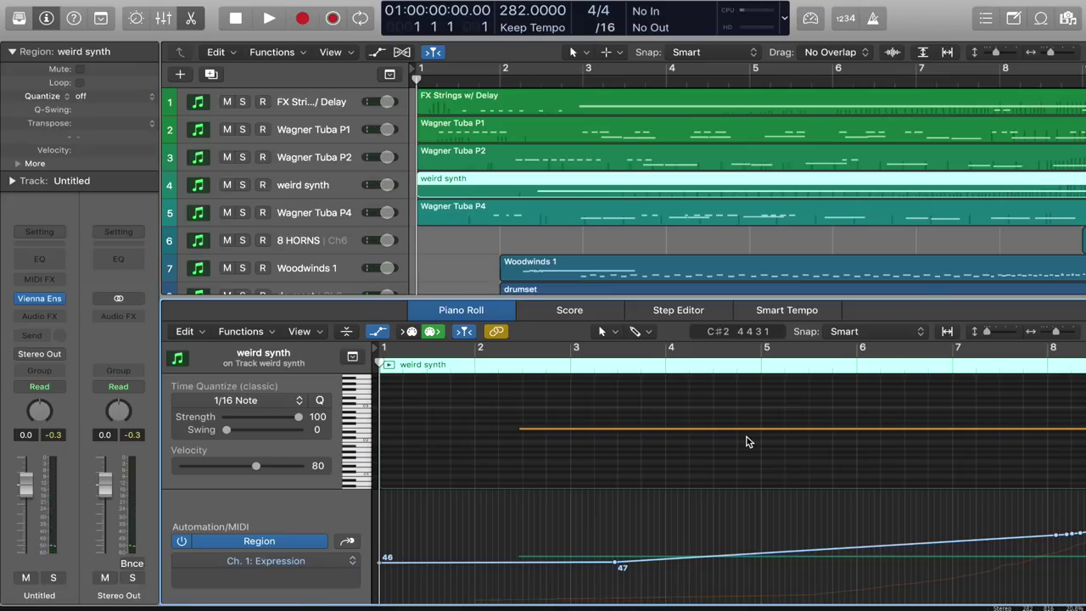
pyautogui.press('space')
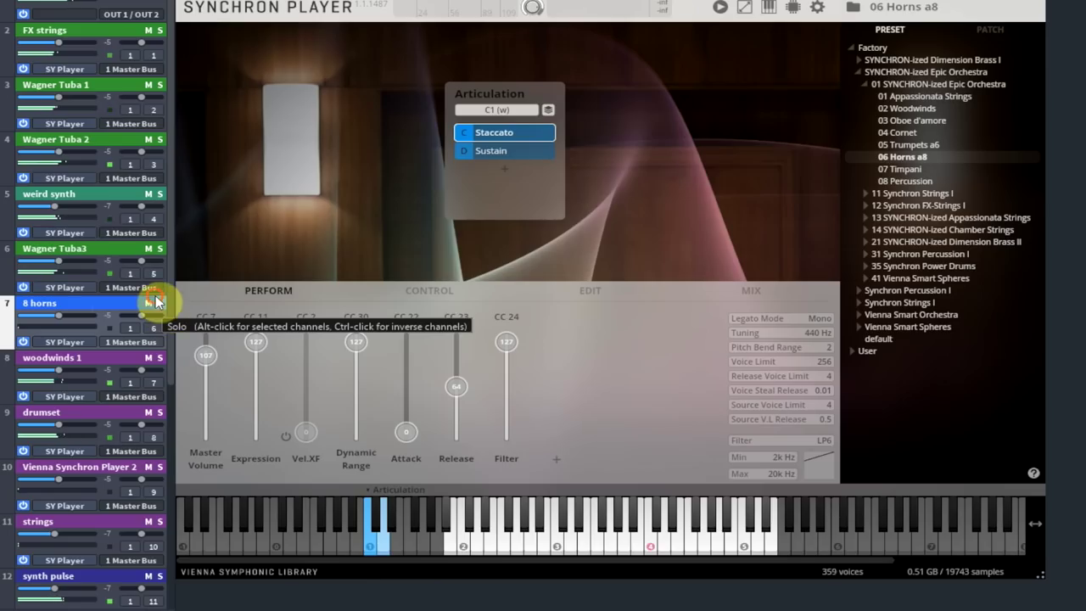
# Toggle solo on the 8 horns, Wagner Tuba3, Wagner Tuba 2 and Wagner Tuba 1 channels during playback
pyautogui.click(157, 302)
pyautogui.click(158, 249)
pyautogui.click(158, 139)
pyautogui.click(161, 87)
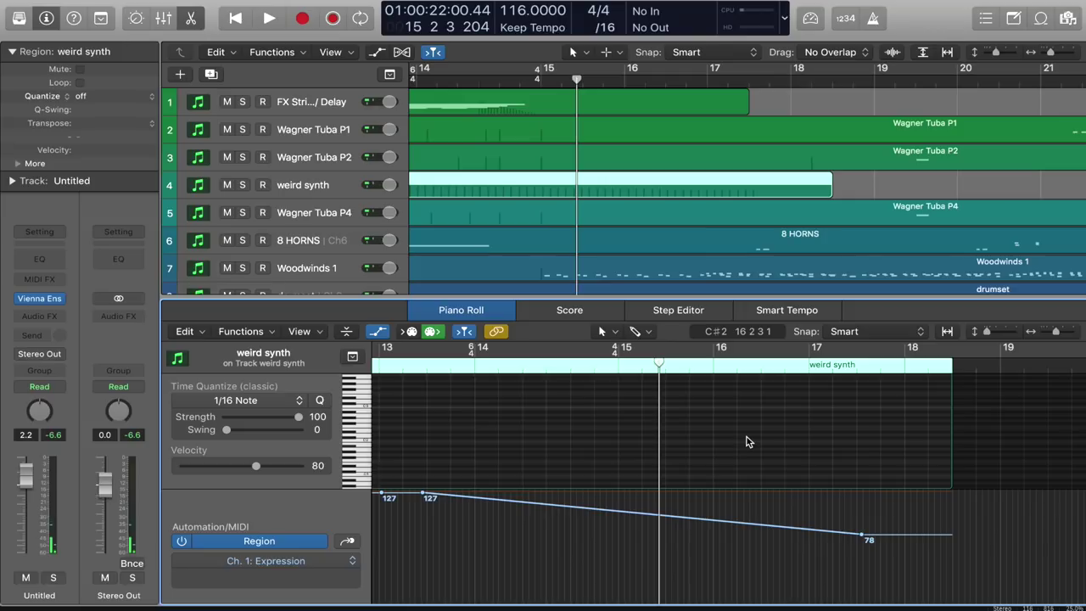
# Return the playhead to bar 1, close the piano roll and fit all regions in the arrangement
pyautogui.press('Return')
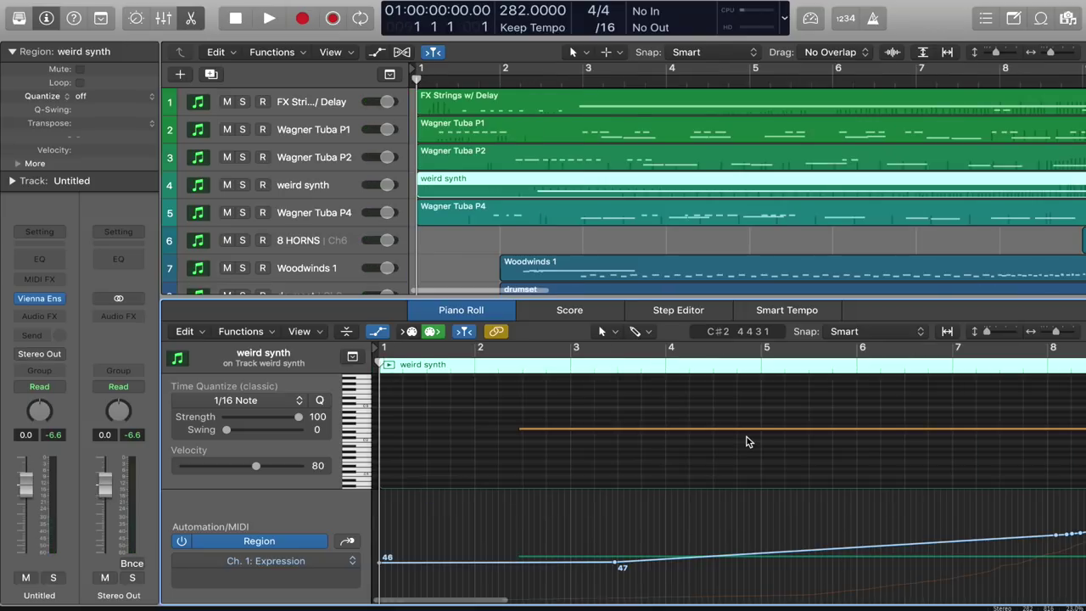
pyautogui.press('e')
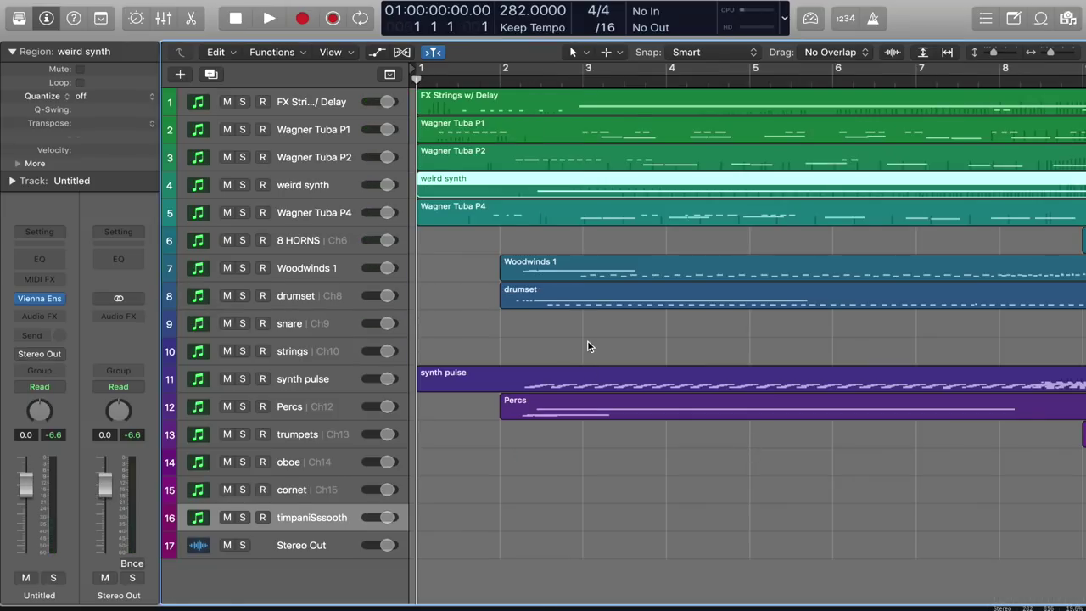
pyautogui.press('z')
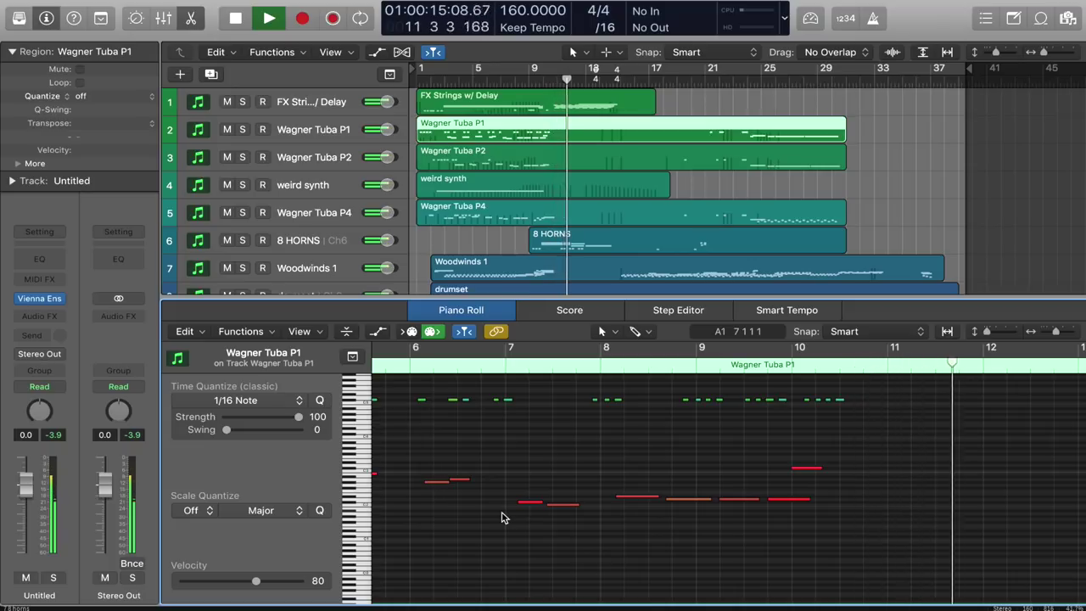
# Stop playback, return to bar 1 and close the Wagner Tuba P1 piano roll
pyautogui.press('space')
pyautogui.press('Return')
pyautogui.press('p')
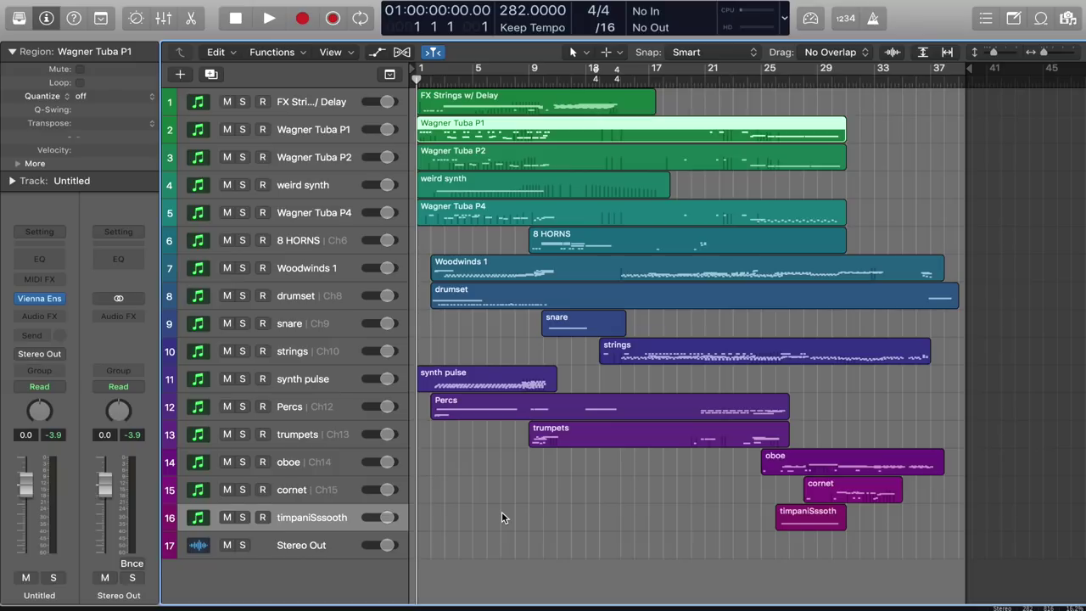
# Show the trumpets region in the piano roll with Wagner Tuba P1 and audition the passage from bar 8
pyautogui.press('super+Right')
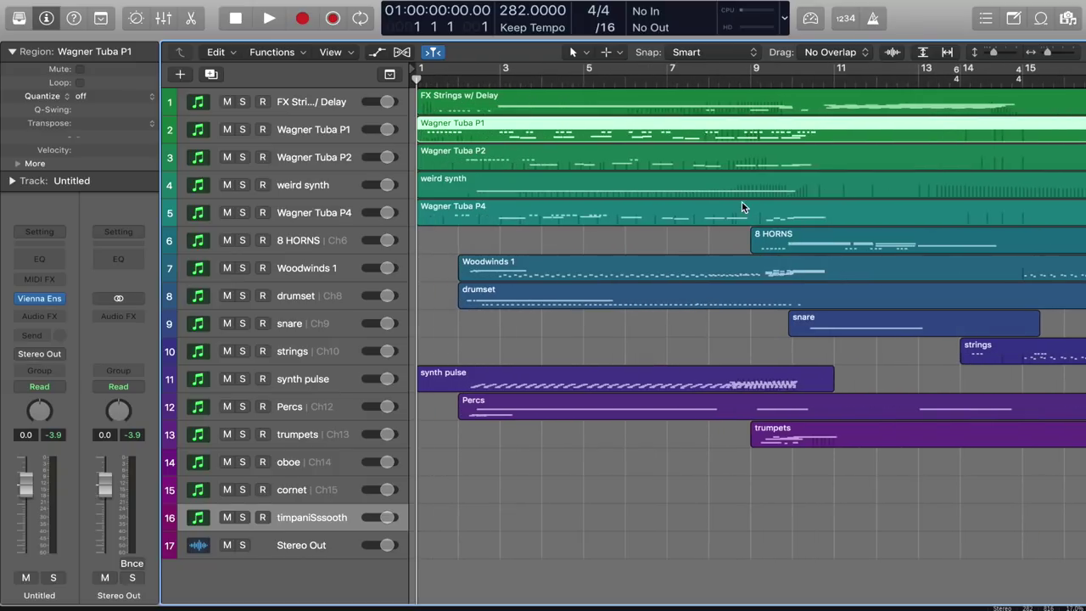
pyautogui.click(730, 80)
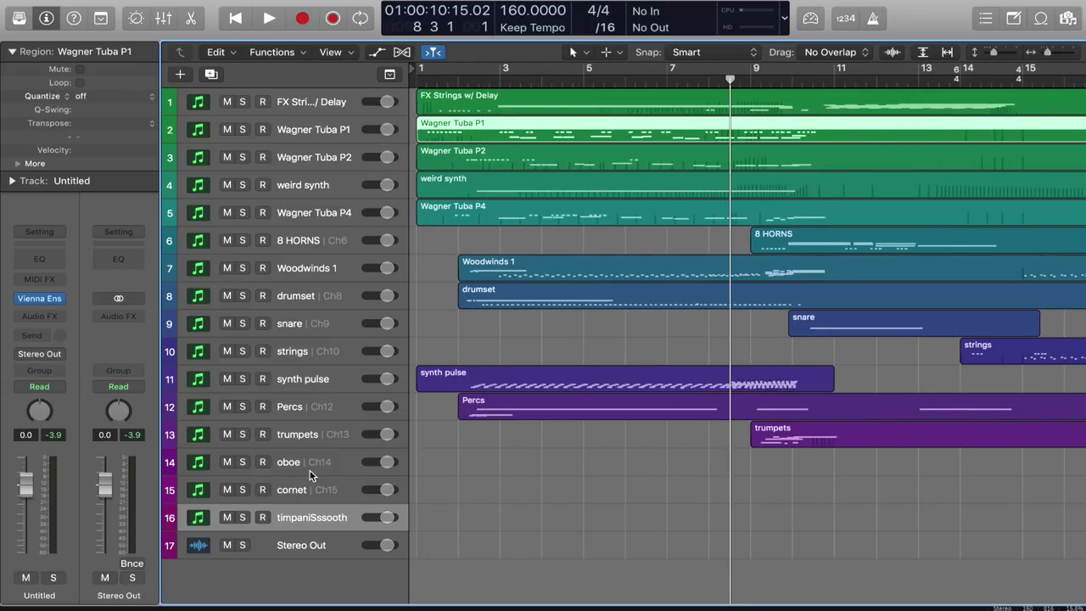
pyautogui.keyDown('shift'); pyautogui.click(296, 433); pyautogui.keyUp('shift')
pyautogui.press('p')
pyautogui.press('space')
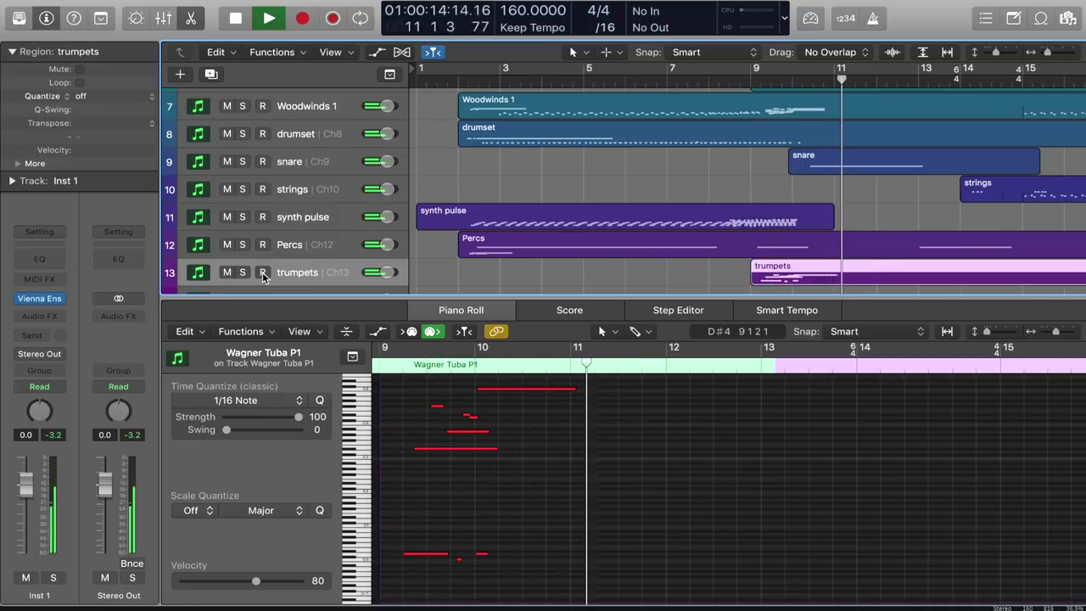
pyautogui.press('space')
# Replay the trumpets passage from just before bar 9 in the piano roll
pyautogui.hscroll(-3, 442, 394)
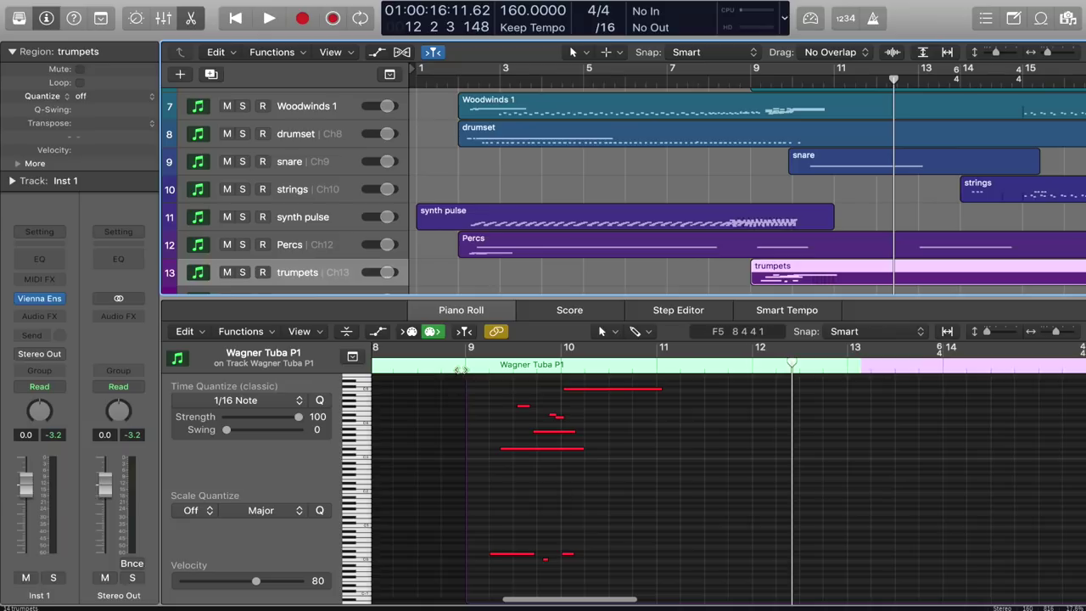
pyautogui.click(463, 370)
pyautogui.press('space')
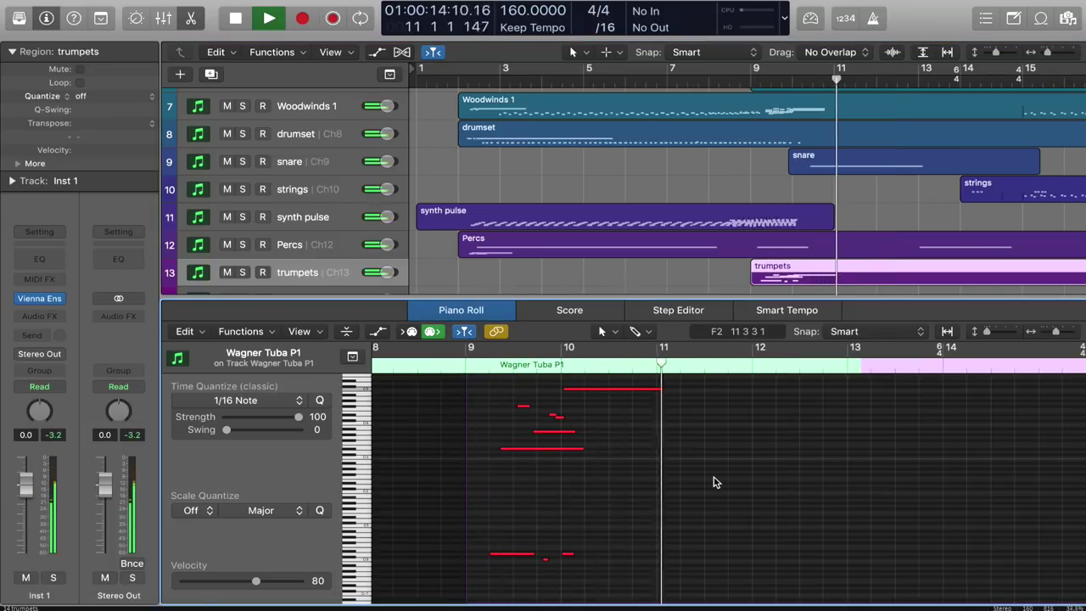
pyautogui.press('space')
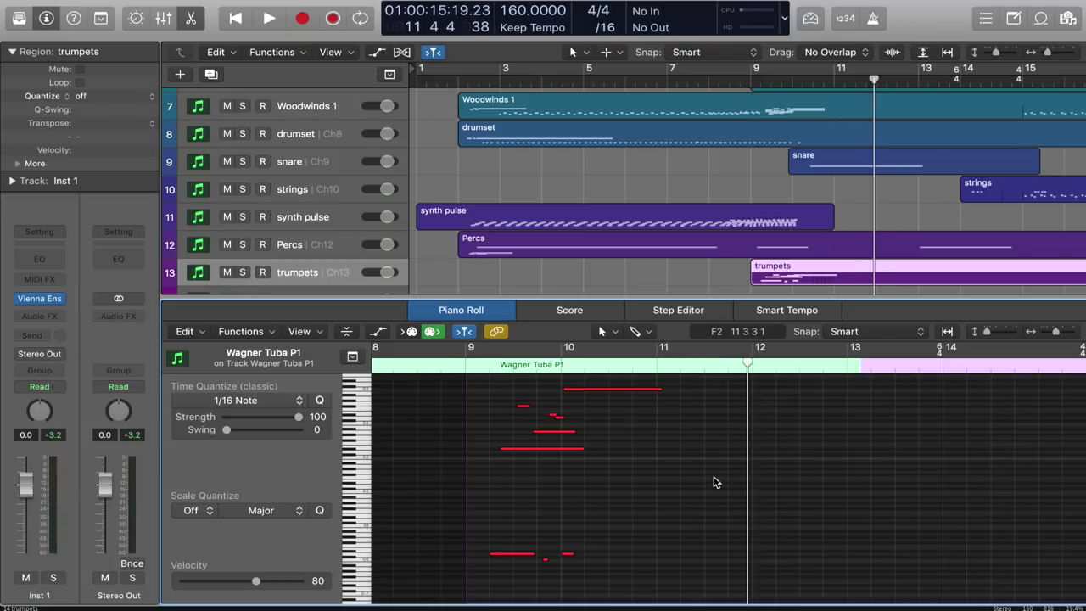
# Select the long trumpets note in bar 9, replay the passage and examine the shorter notes around bar 10
pyautogui.click(518, 449)
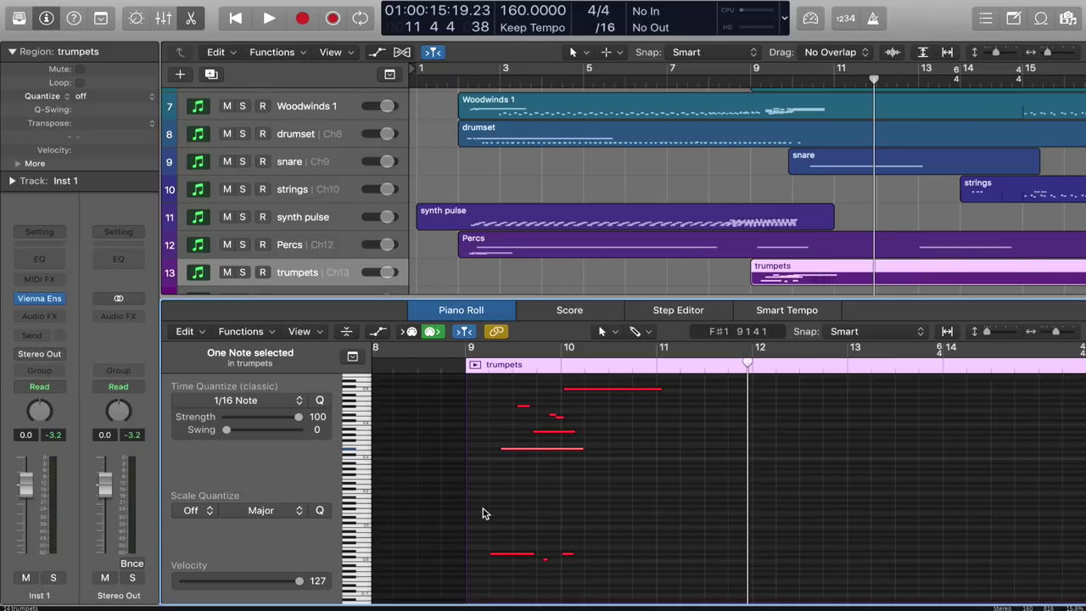
pyautogui.click(442, 365)
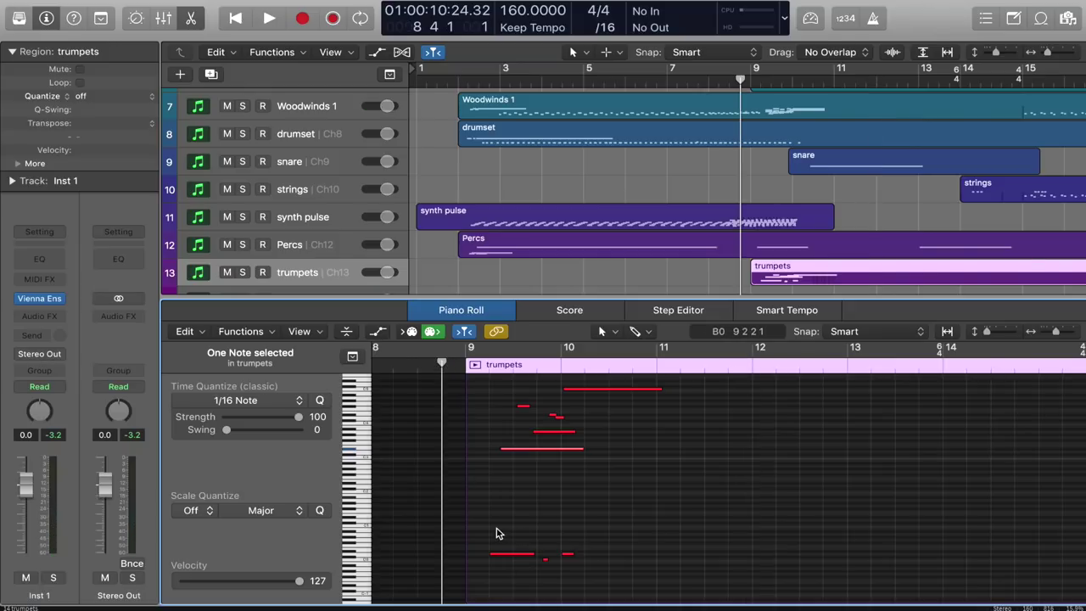
pyautogui.press('space')
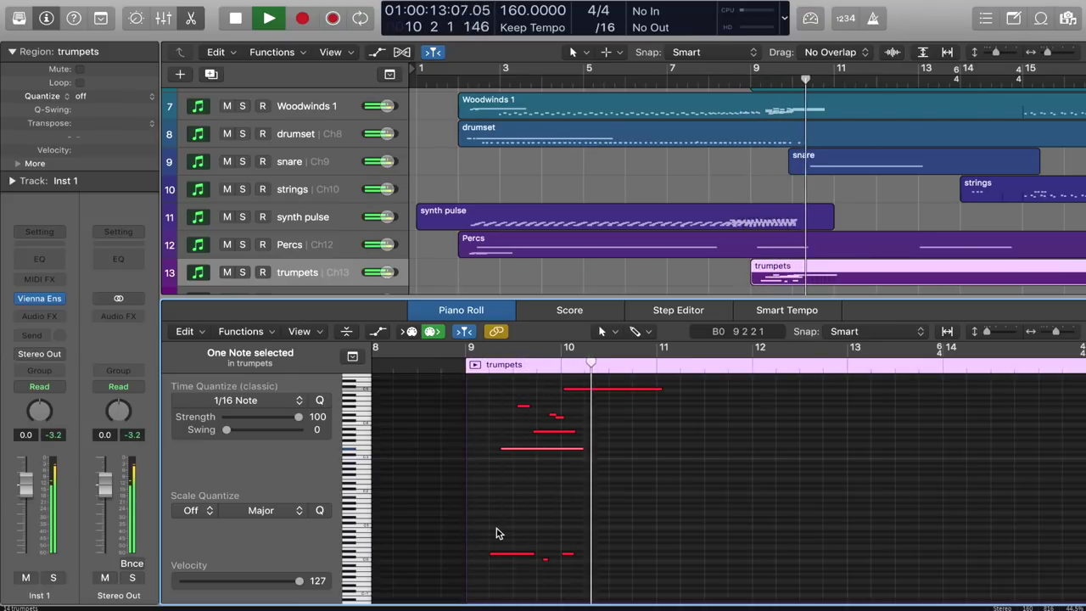
pyautogui.press('space')
pyautogui.moveTo(543, 402); pyautogui.dragTo(579, 427)
pyautogui.click(658, 491)
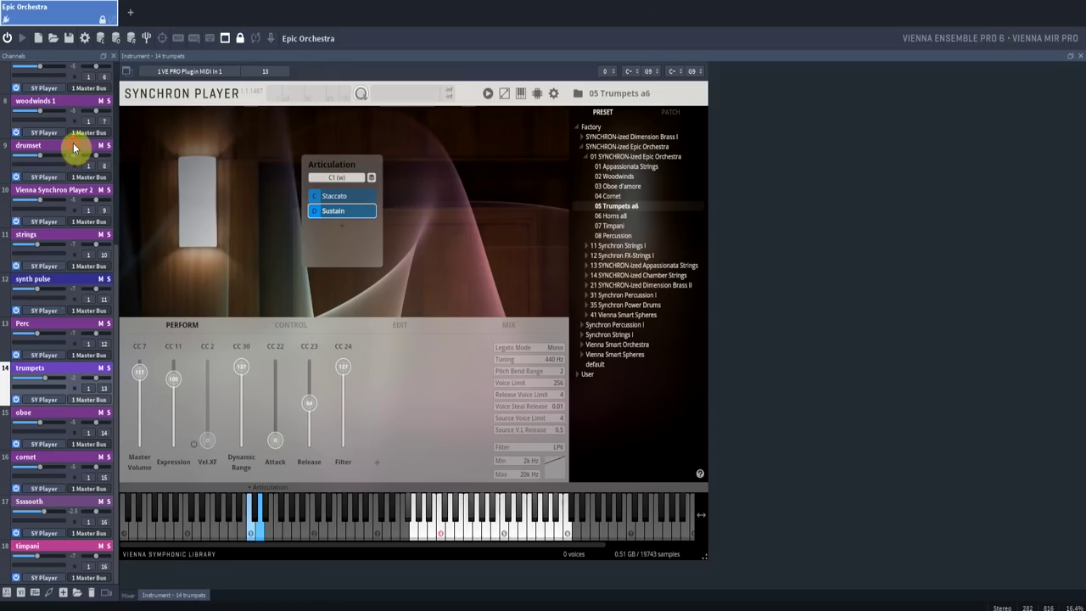
# Select the drumset channel, then audition the arrangement from bar 1 and again from bar 9
pyautogui.click(73, 148)
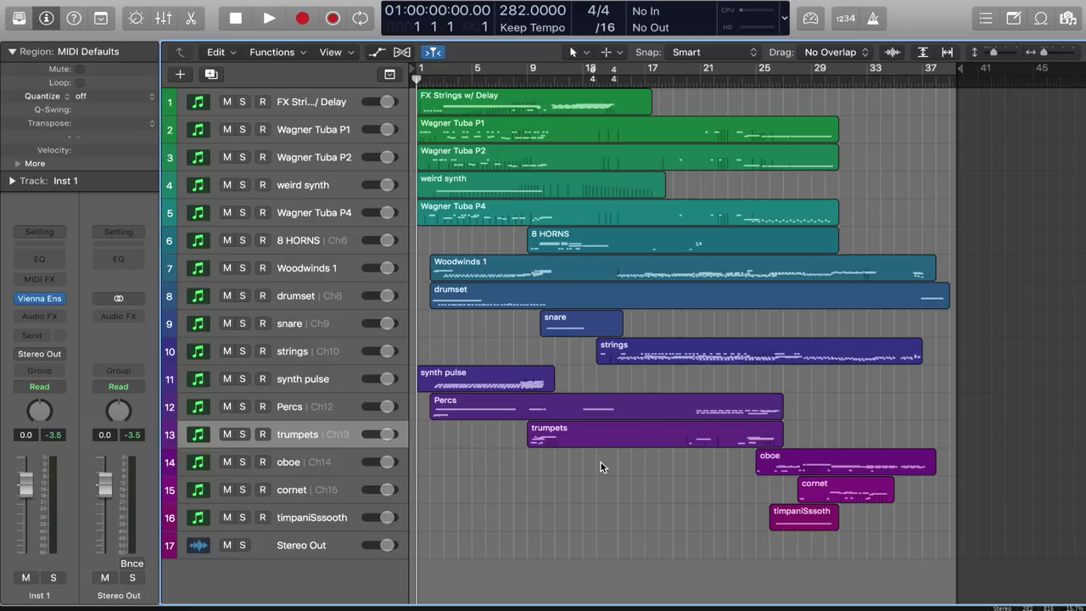
pyautogui.press('space')
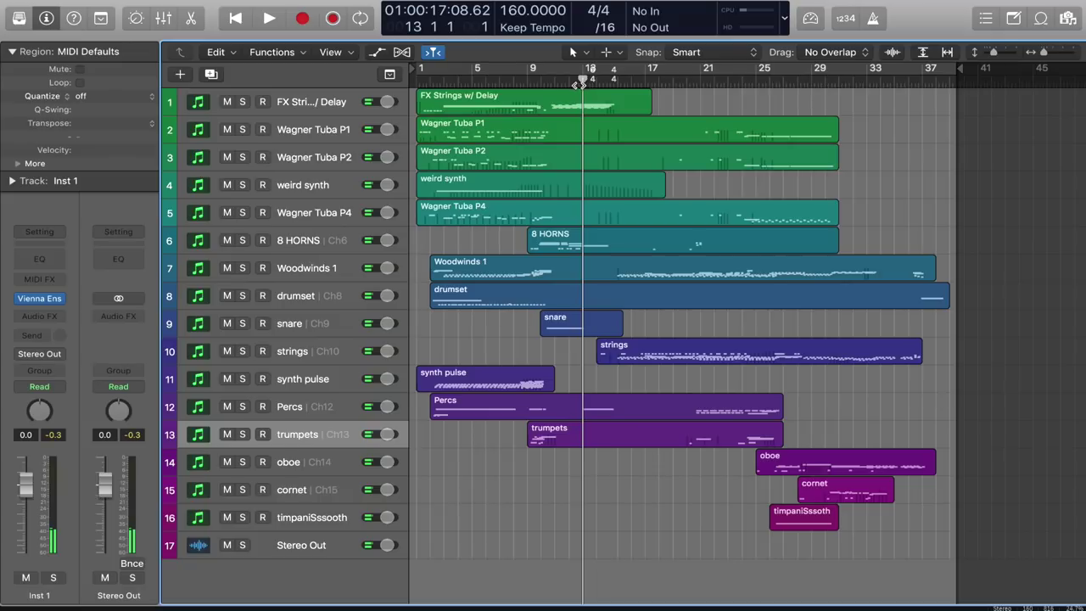
pyautogui.click(531, 79)
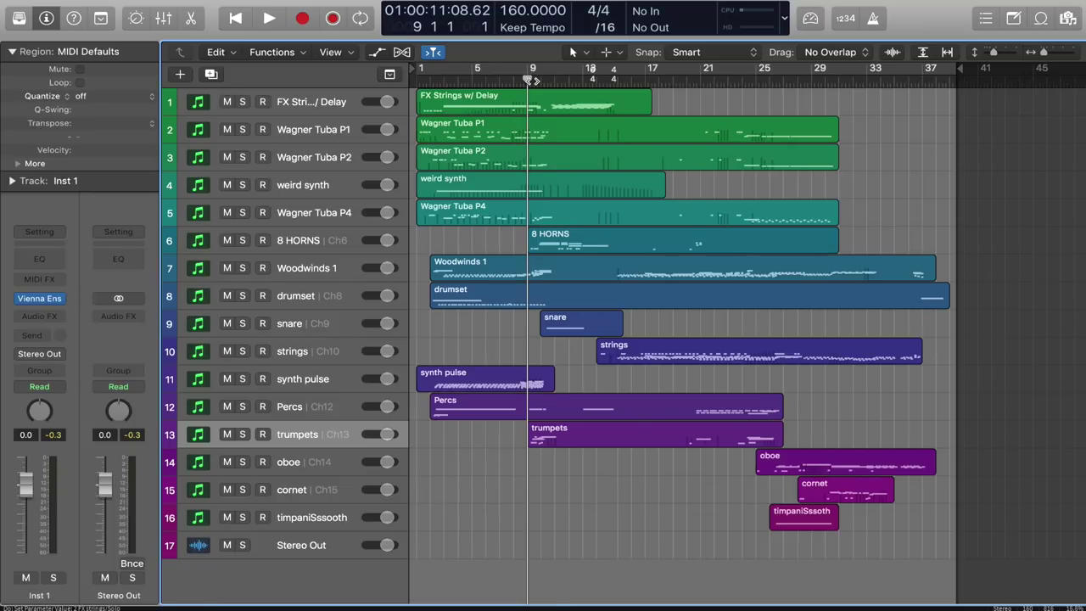
pyautogui.press('space')
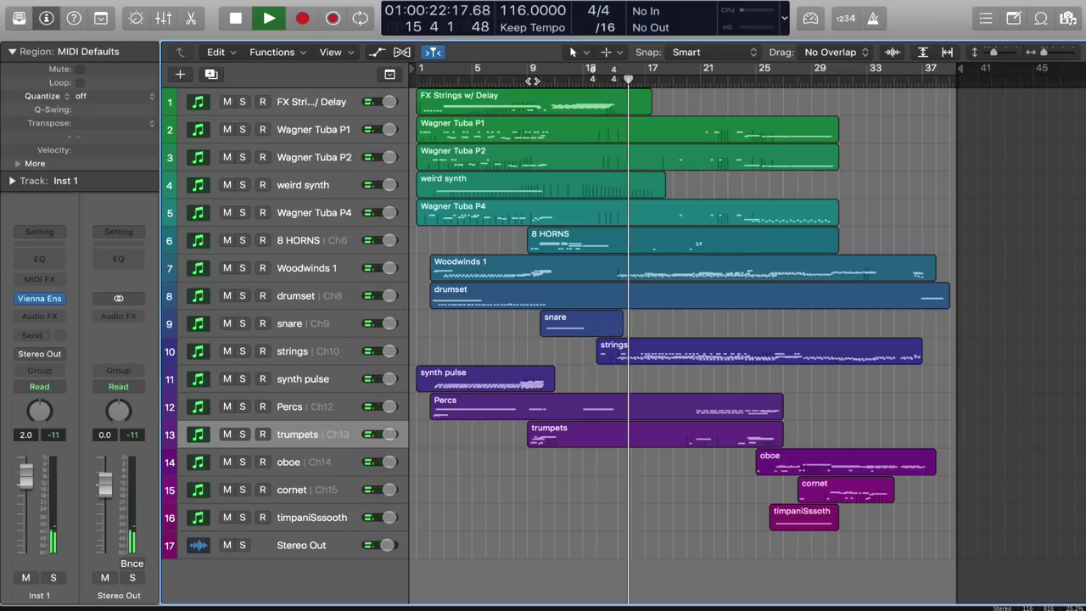
pyautogui.press('space')
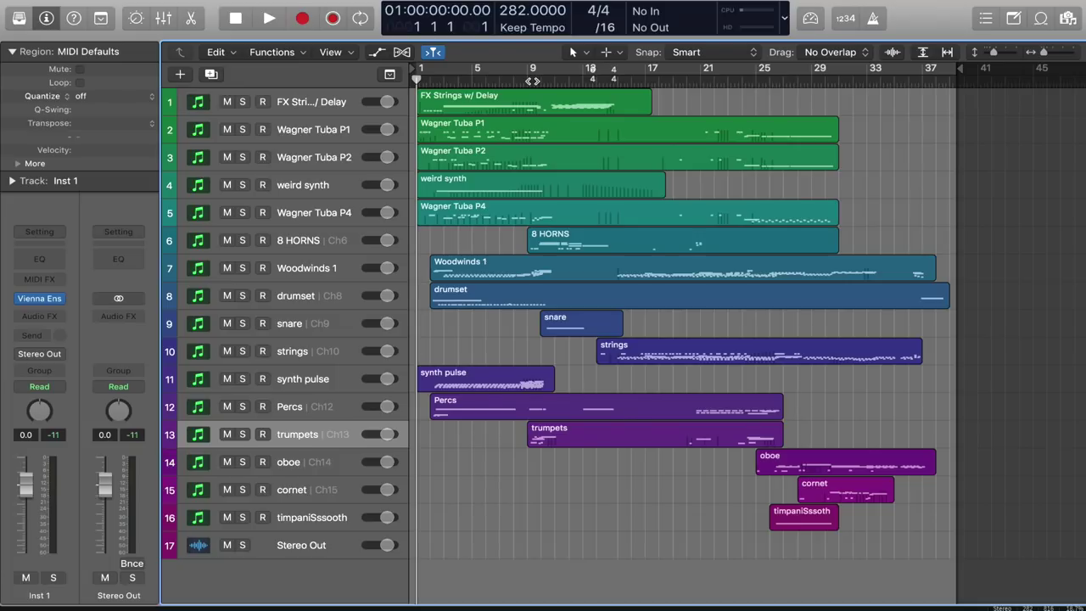
# Switch to Vienna Ensemble, review the playable key range of woodwinds 1 and set its articulation to Sustain
pyautogui.press('super+Tab')
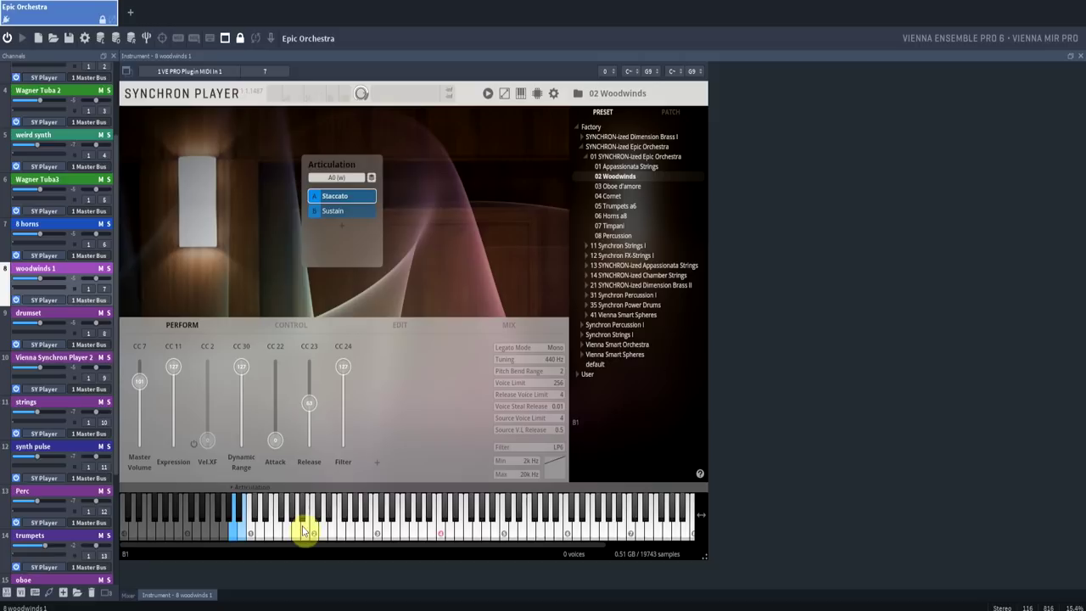
pyautogui.moveTo(302, 532); pyautogui.dragTo(667, 550)
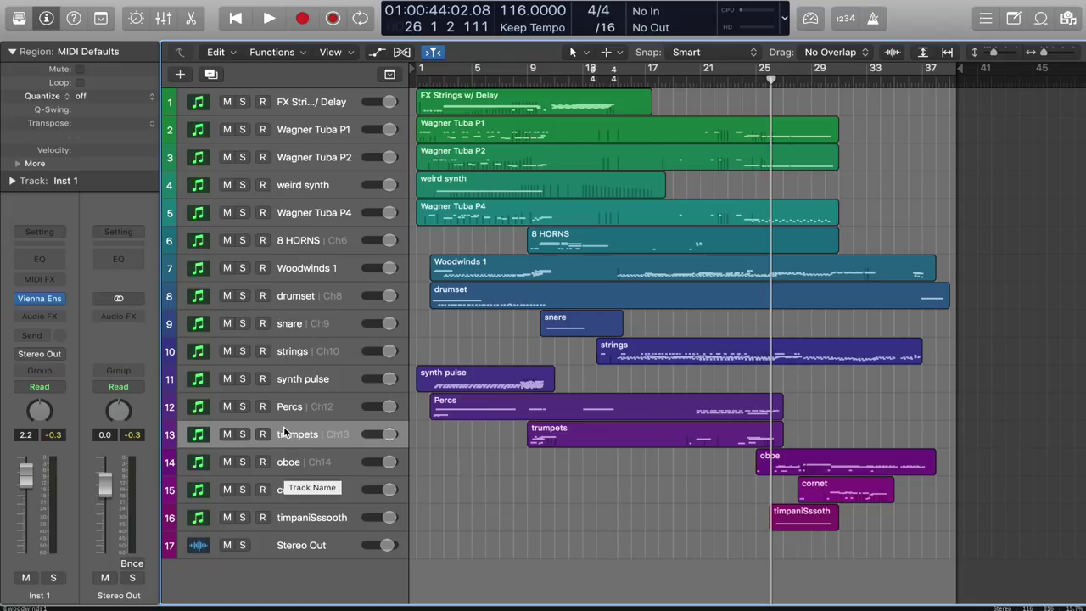
pyautogui.click(286, 265)
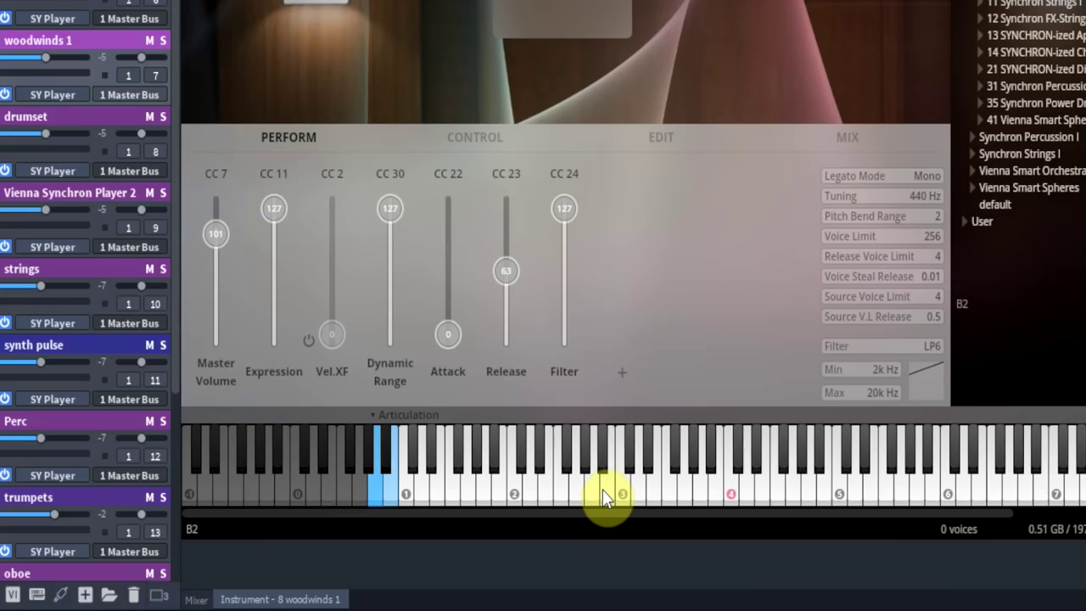
pyautogui.click(602, 490)
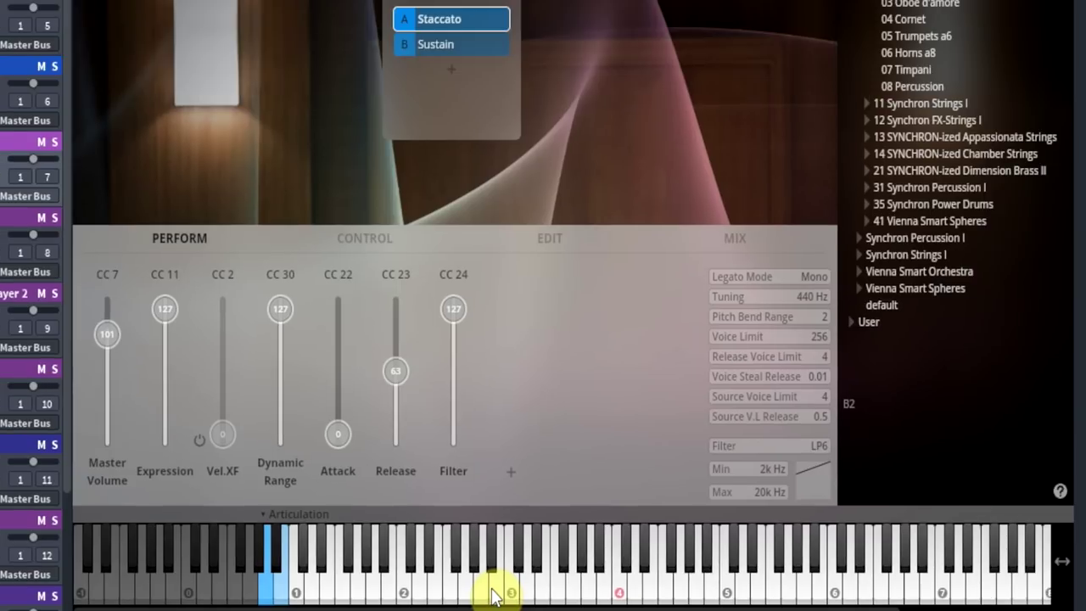
pyautogui.click(466, 49)
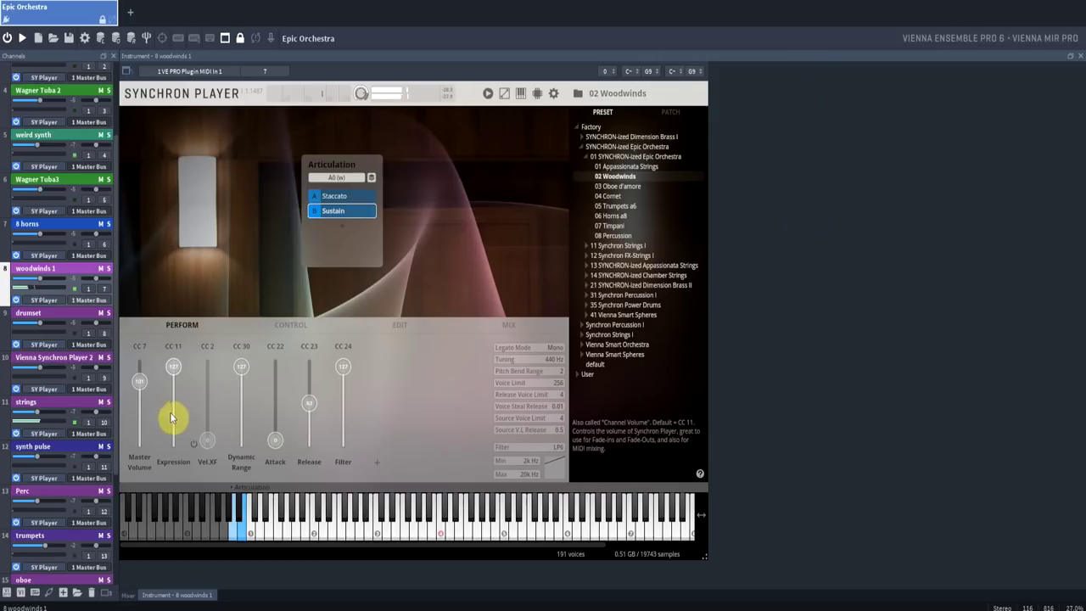
# Show the Appassionata Strings player of the strings channel and toggle the channel's solo
pyautogui.click(64, 404)
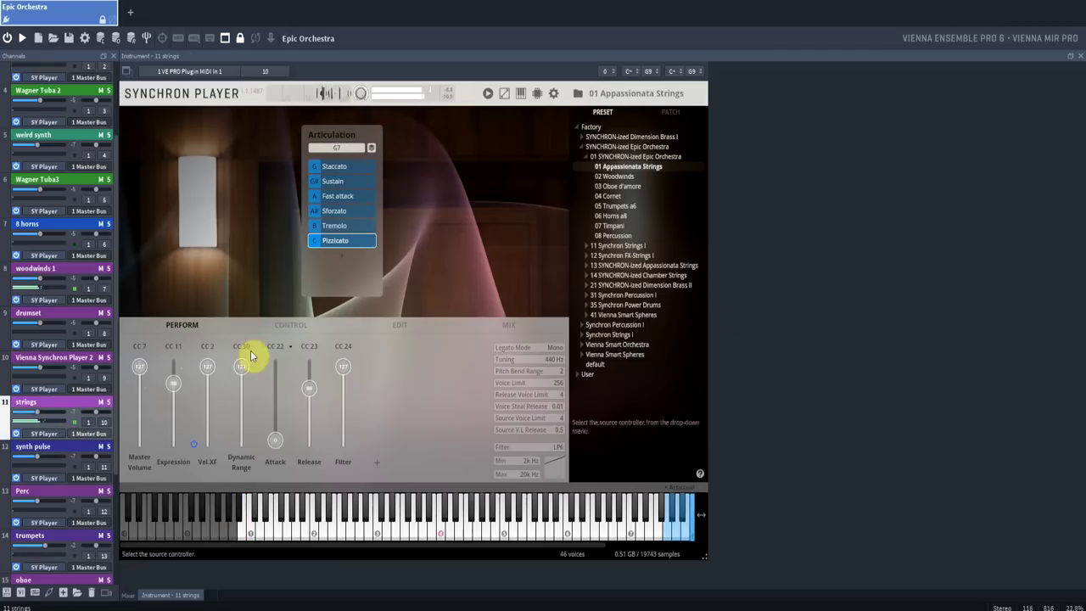
pyautogui.click(108, 402)
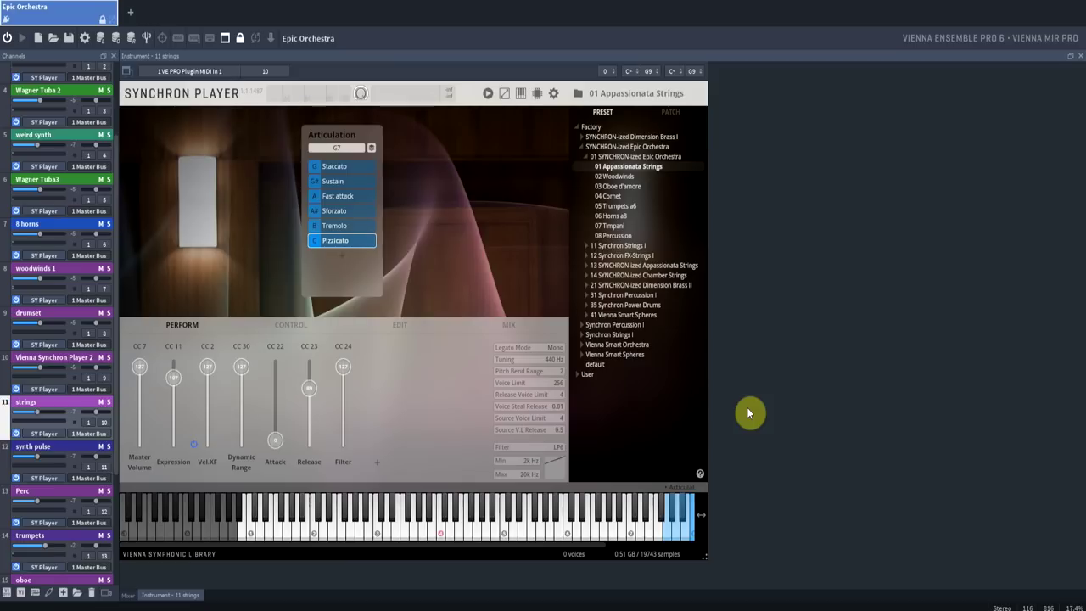
# Switch to Logic Pro, move the playhead to about bar 20 and follow the playing channels in the Vienna mixer
pyautogui.press('super+Tab')
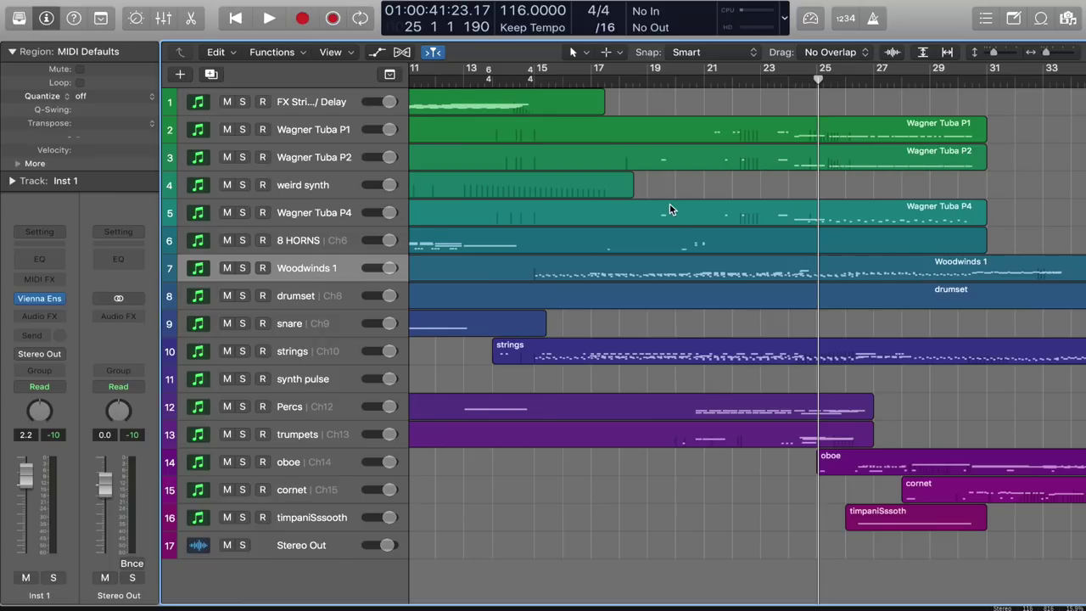
pyautogui.click(679, 82)
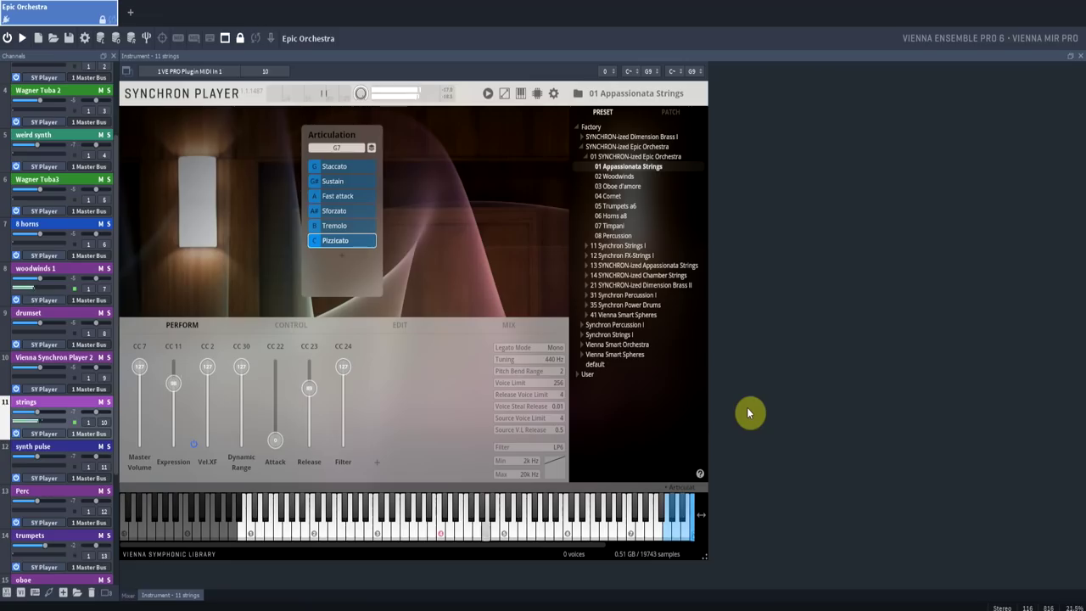
pyautogui.scroll(-1, 51, 500)
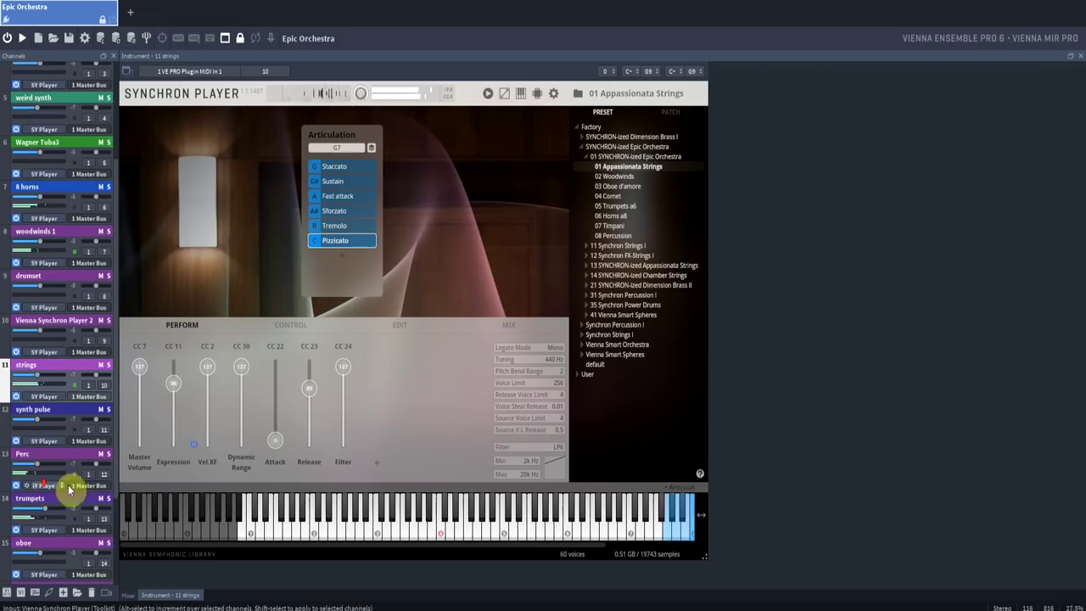
# Toggle the Perc channel's solo, stop playback in Logic Pro around bar 26 and review the arrangement's remaining regions
pyautogui.click(106, 455)
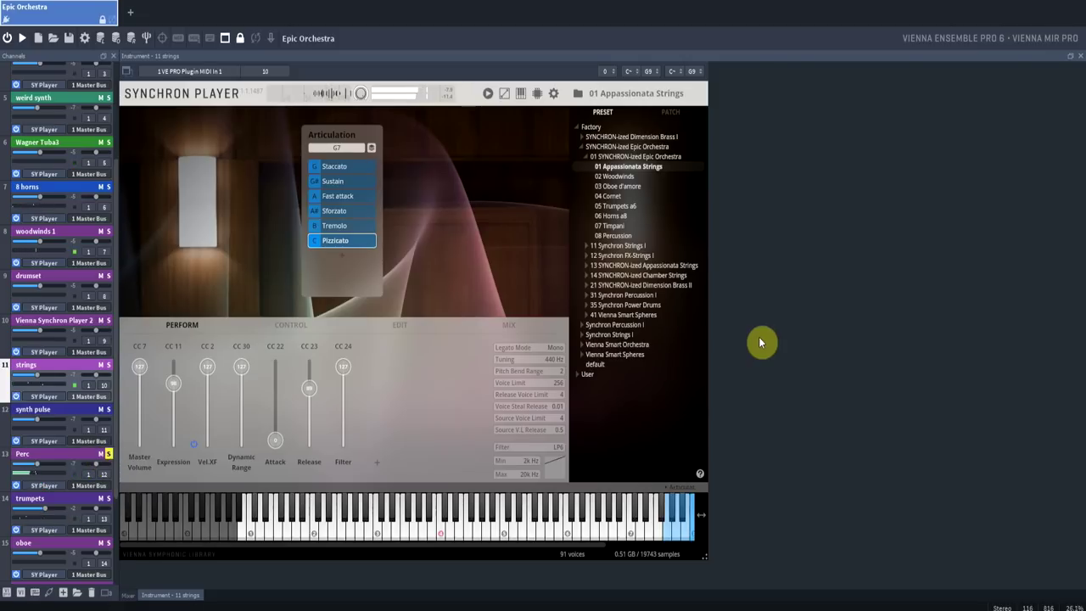
pyautogui.click(108, 456)
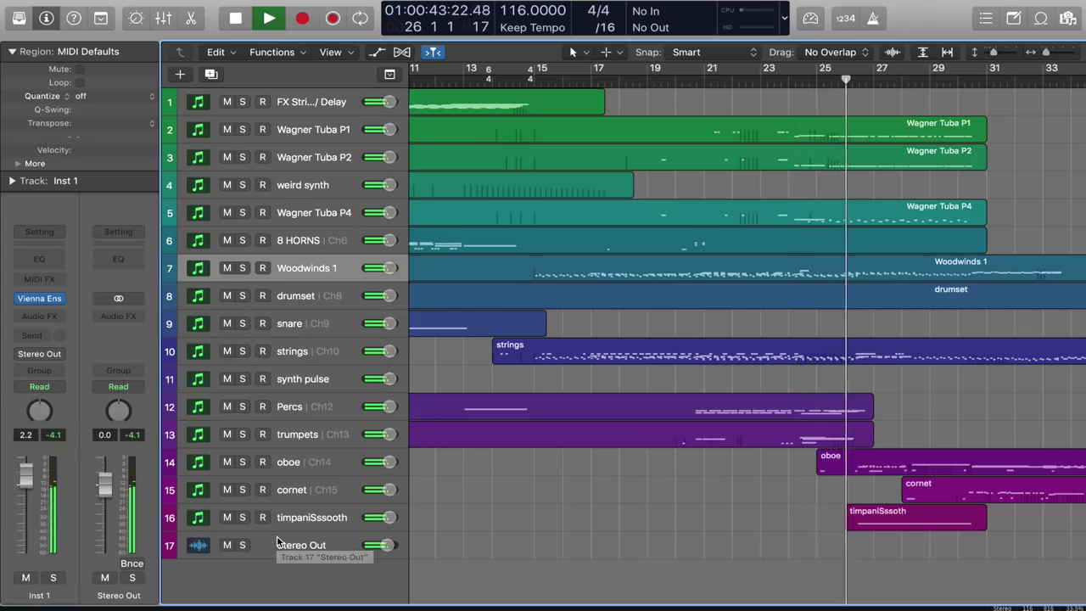
pyautogui.press('space')
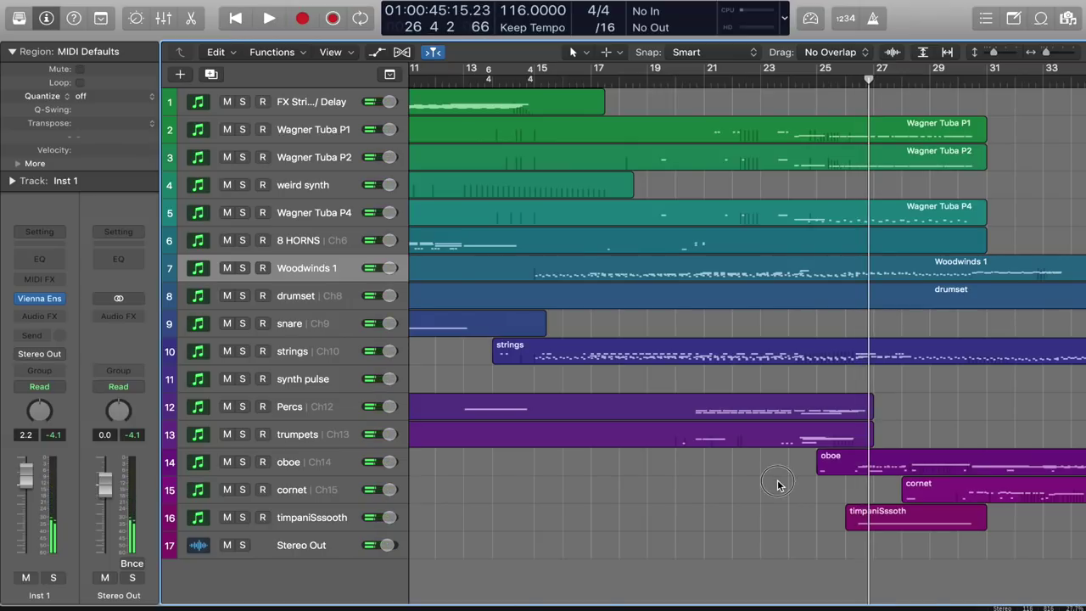
pyautogui.hscroll(5, 779, 485)
pyautogui.press('space')
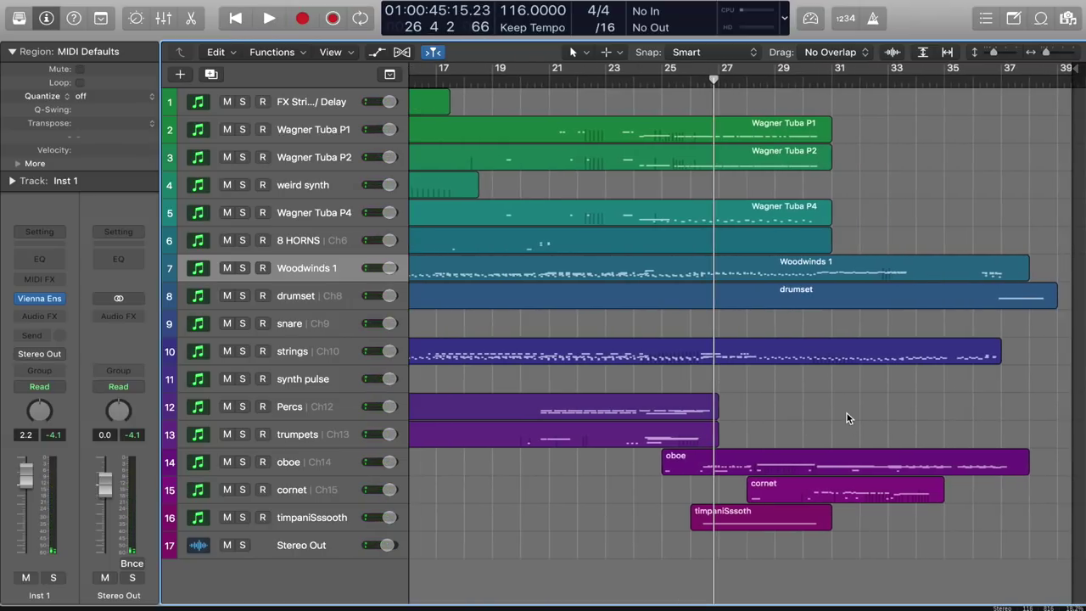
pyautogui.hscroll(-2, 849, 407)
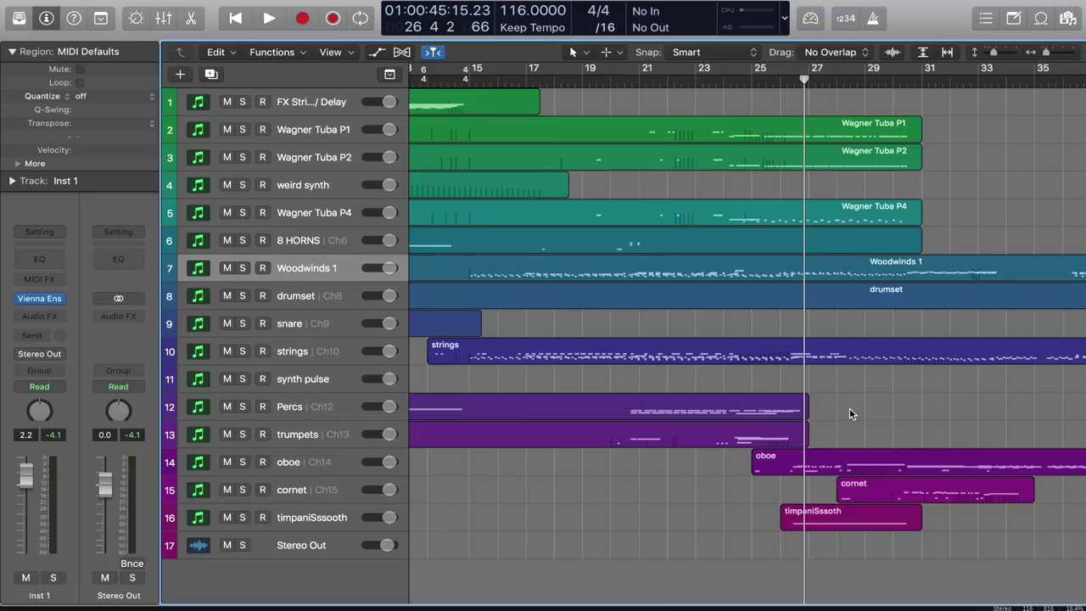
# Switch to Vienna Ensemble, toggle the strings channel's solo, and solo the Ssssooth and timpani channels
pyautogui.press('super+Tab')
pyautogui.click(109, 365)
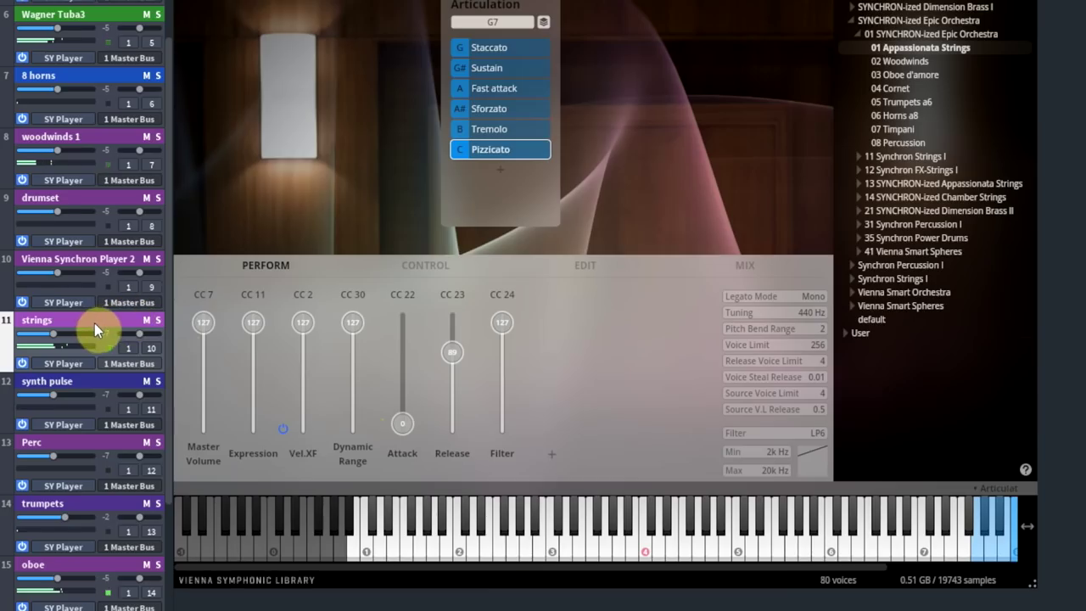
pyautogui.scroll(-3, 94, 323)
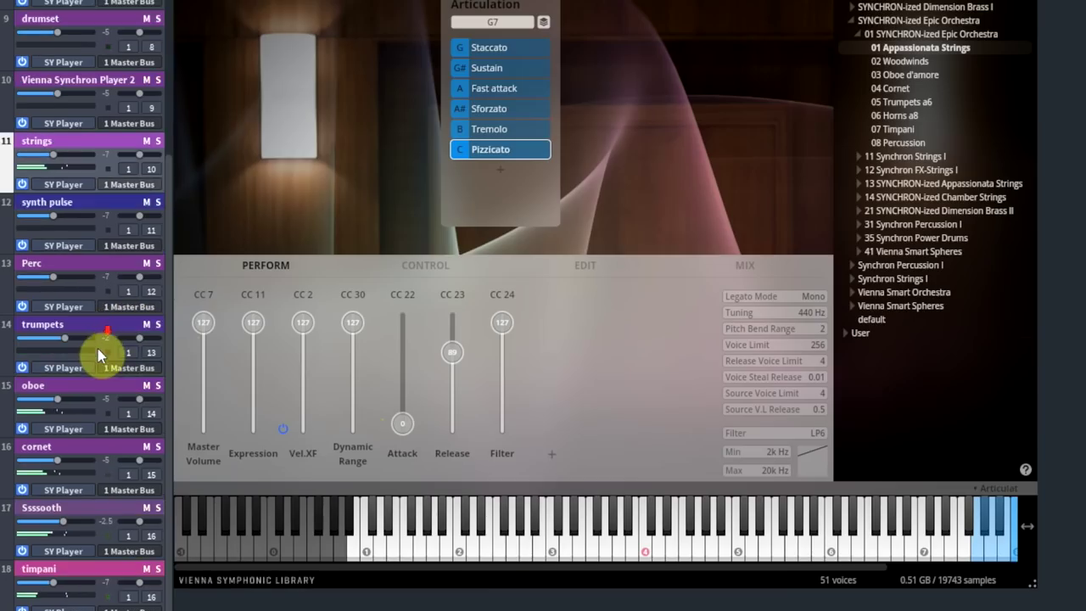
pyautogui.click(158, 508)
pyautogui.click(158, 569)
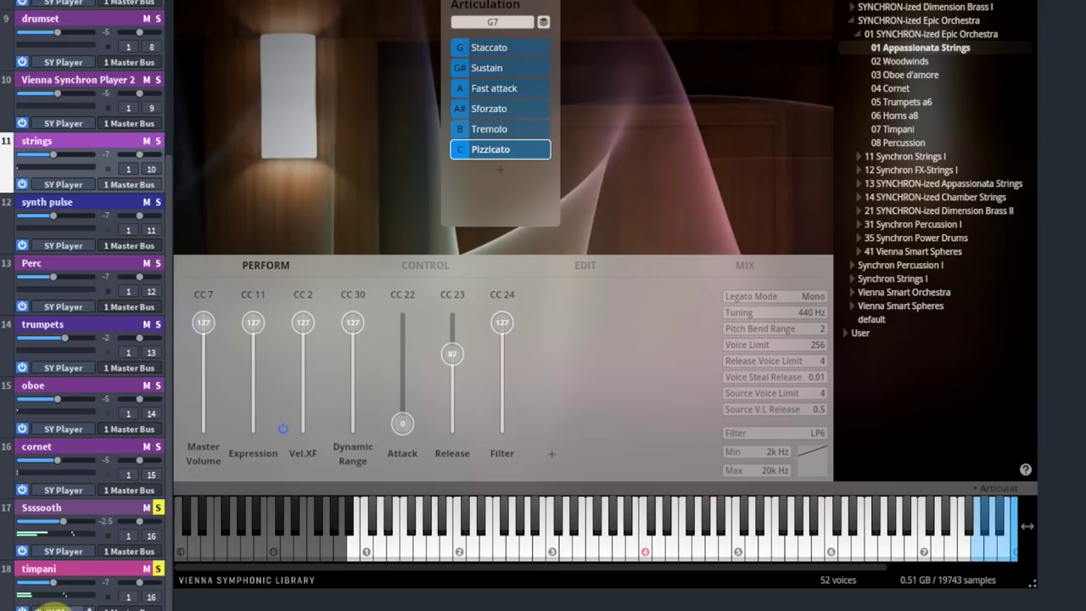
# Audition and examine the alternating notes of the timpaniSssoth region in Logic Pro's Piano Roll
pyautogui.click(89, 504)
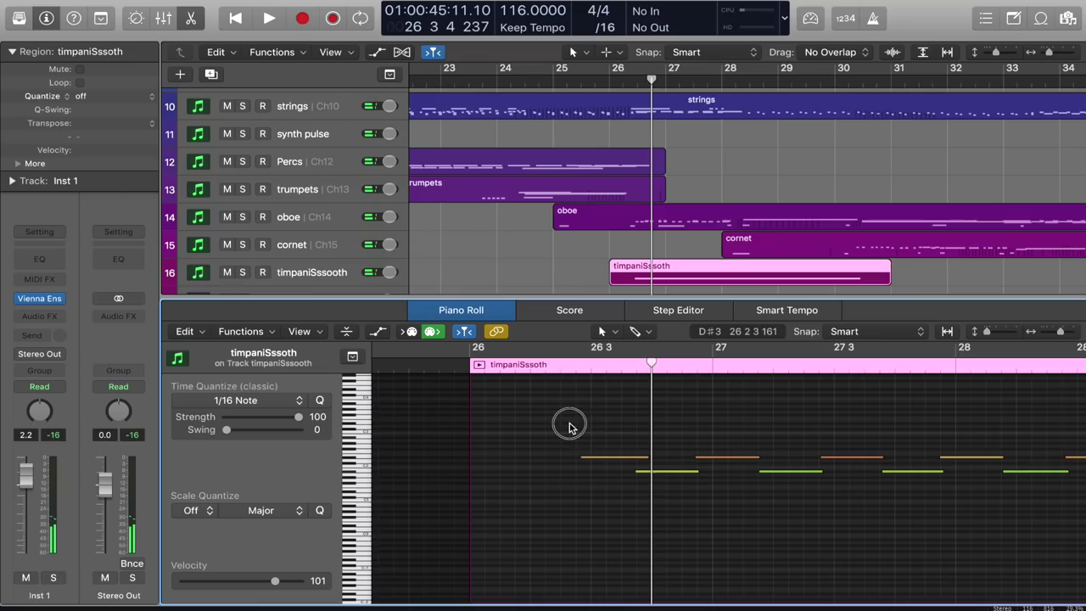
pyautogui.moveTo(570, 424); pyautogui.dragTo(760, 511)
pyautogui.click(707, 520)
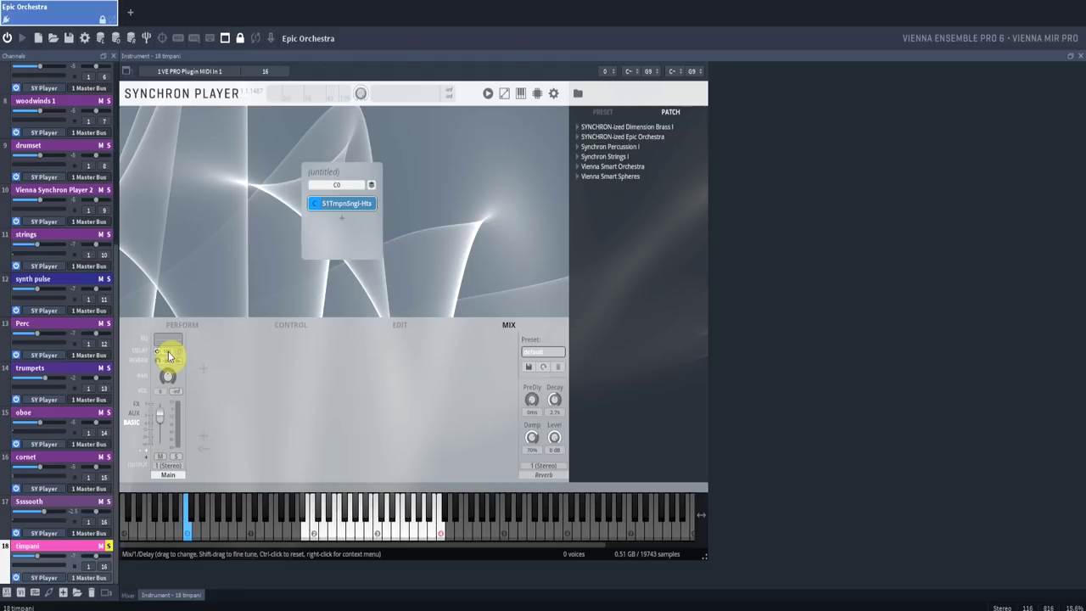
# Show the Ssssooth channel's player in Vienna Ensemble, check the timpaniSssoth region in Logic Pro again, and solo only Ssssooth
pyautogui.click(53, 506)
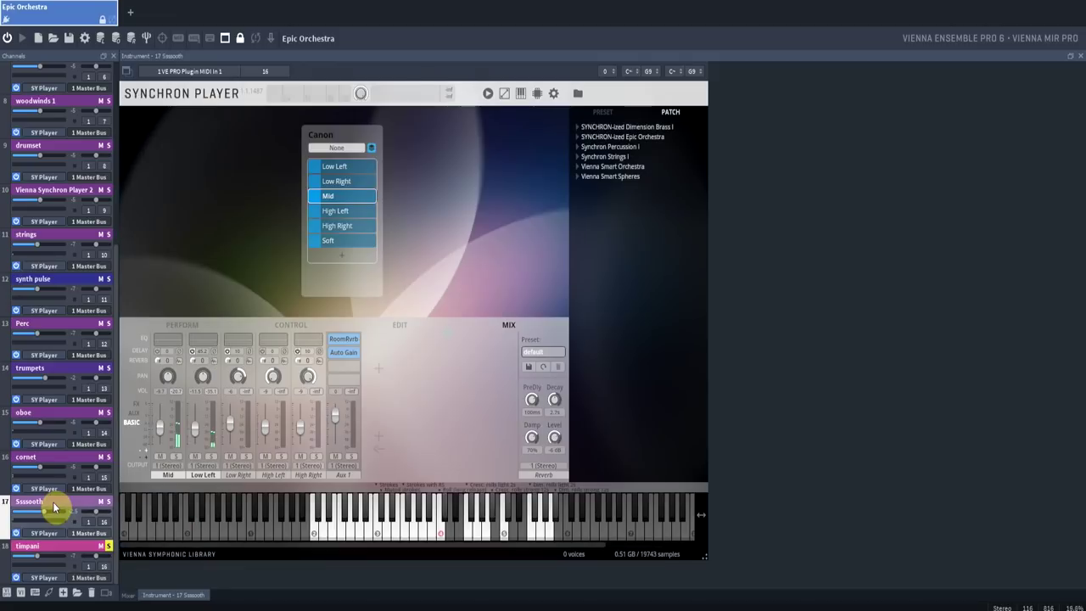
pyautogui.press('super+Tab')
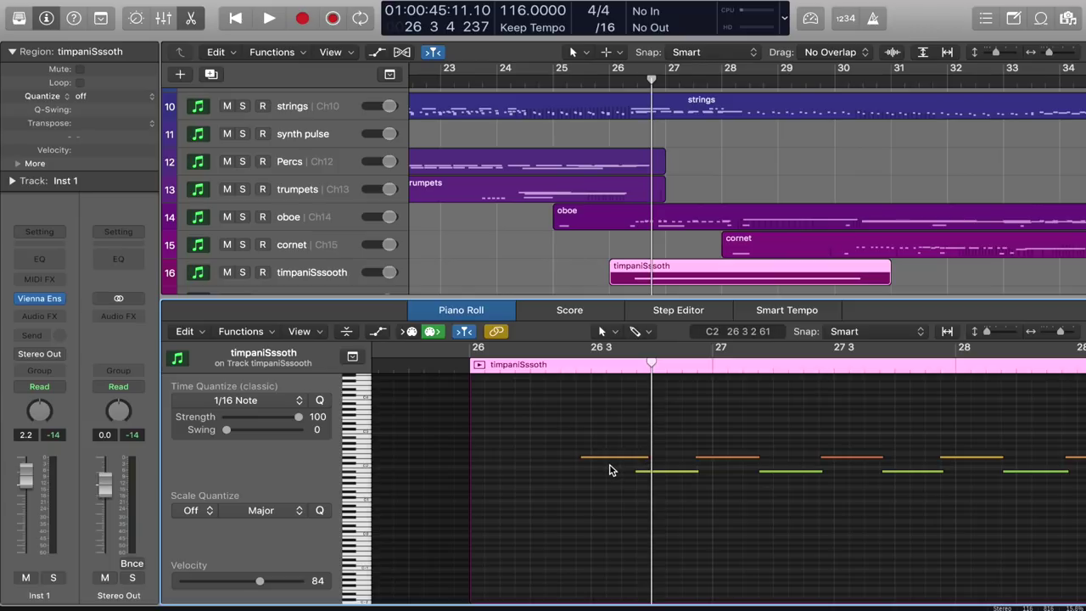
pyautogui.press('super+Right')
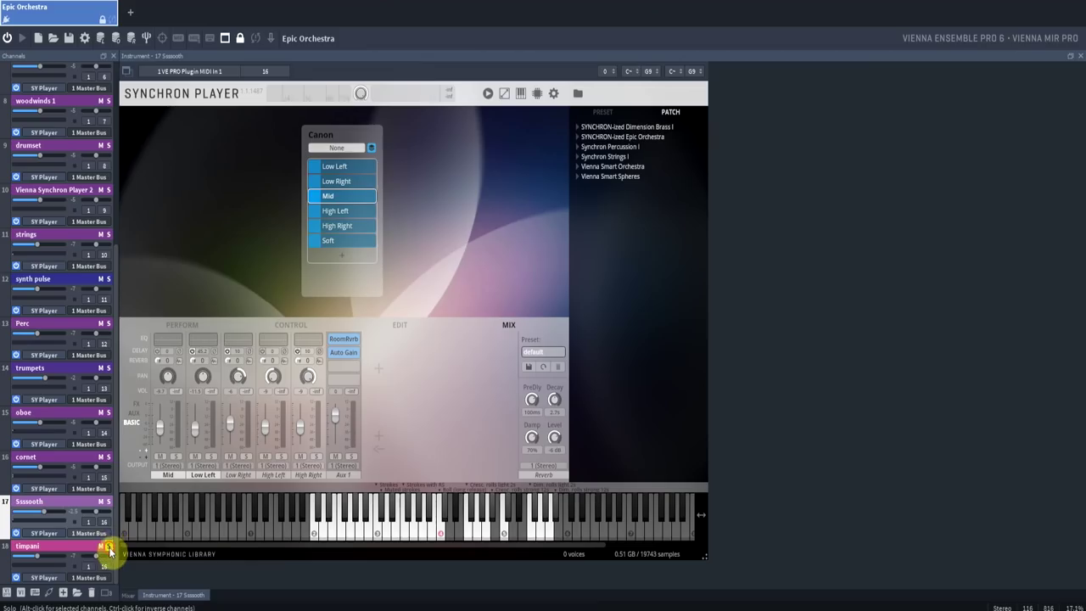
pyautogui.click(108, 502)
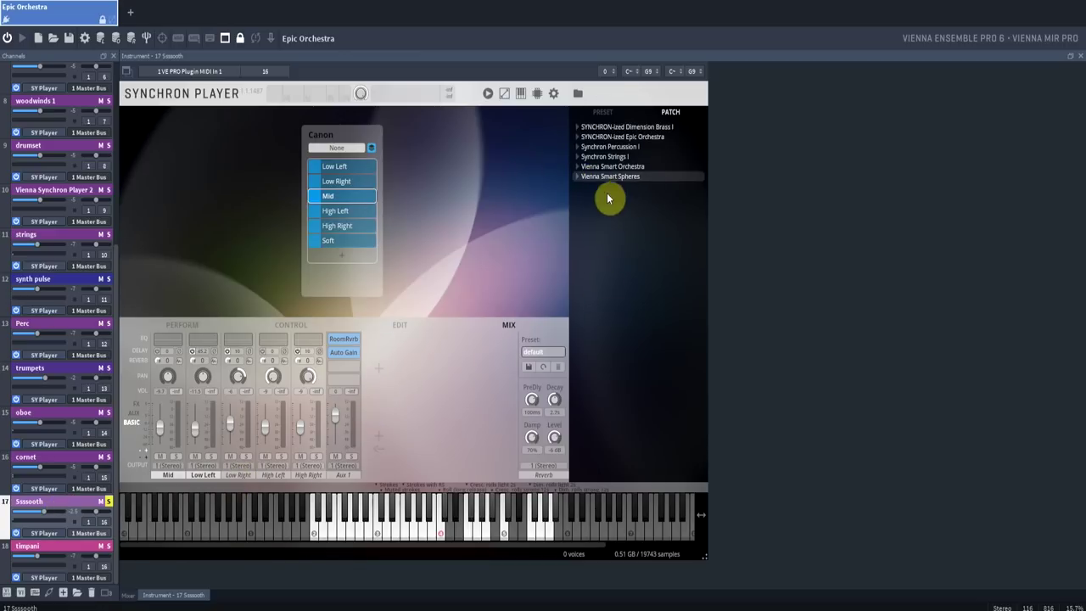
# Show the preset list for Ssssooth, review its mixer's aux sends and effects, and audition several notes on the keyboard
pyautogui.click(604, 115)
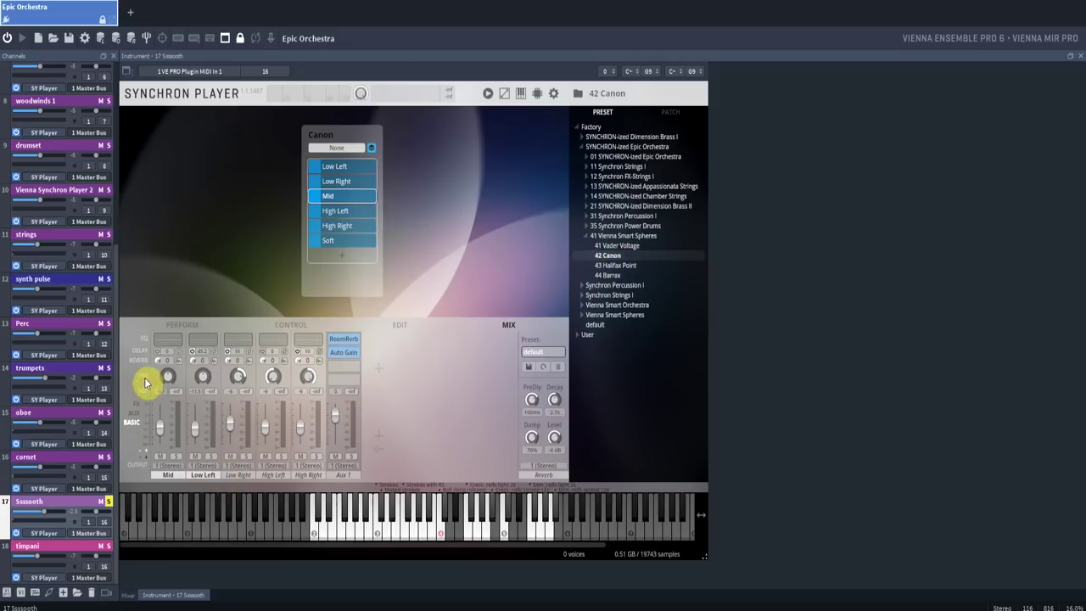
pyautogui.click(134, 413)
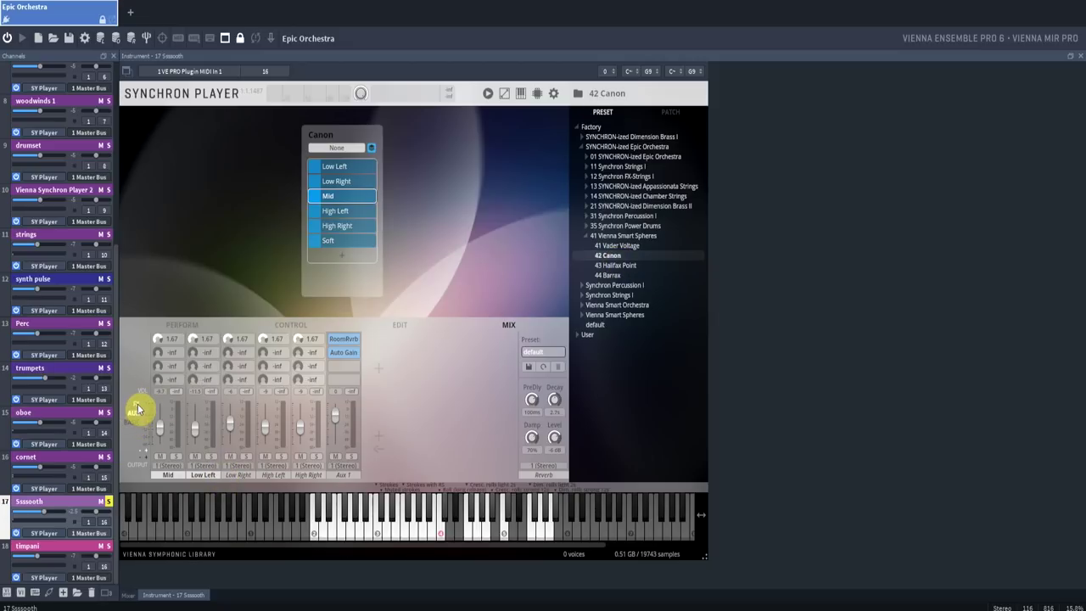
pyautogui.click(136, 405)
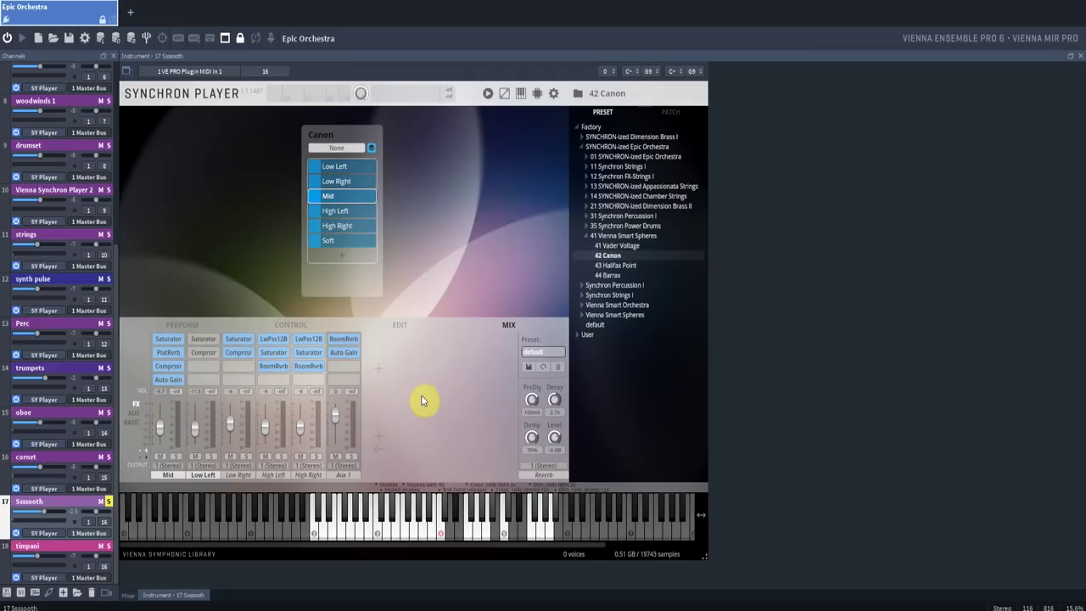
pyautogui.click(386, 535)
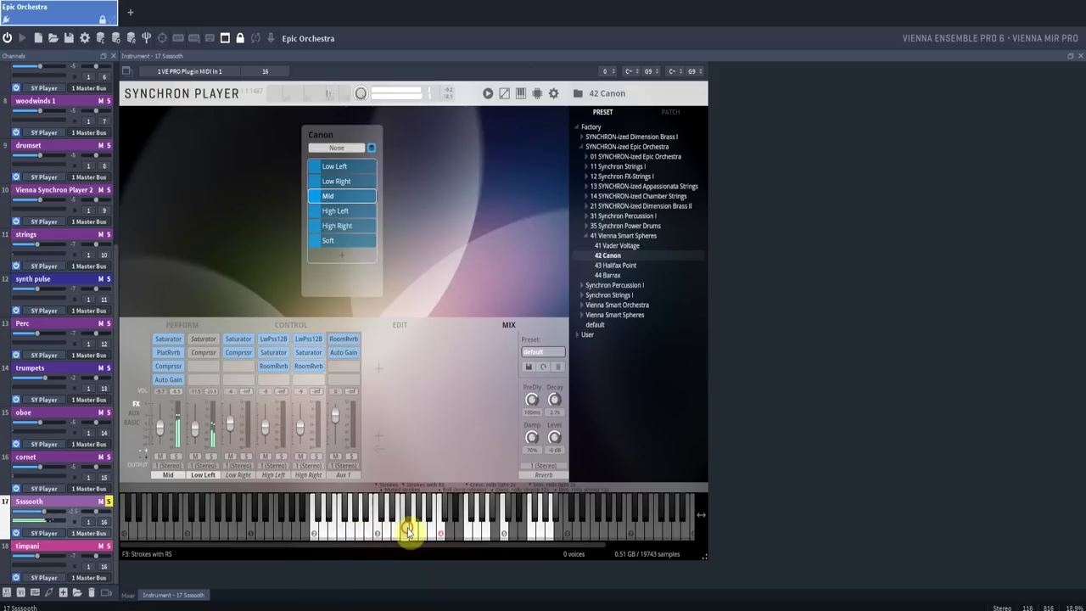
pyautogui.click(369, 509)
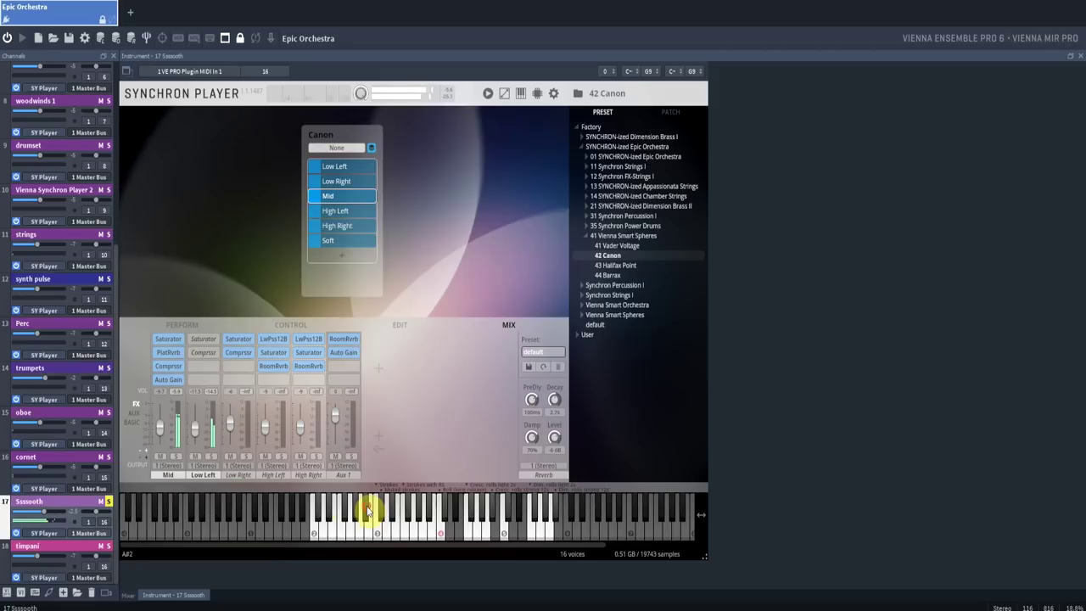
# Open the Auto Gain effect of the Mid channel, review its Shape and Sync options, and close it unchanged
pyautogui.click(168, 380)
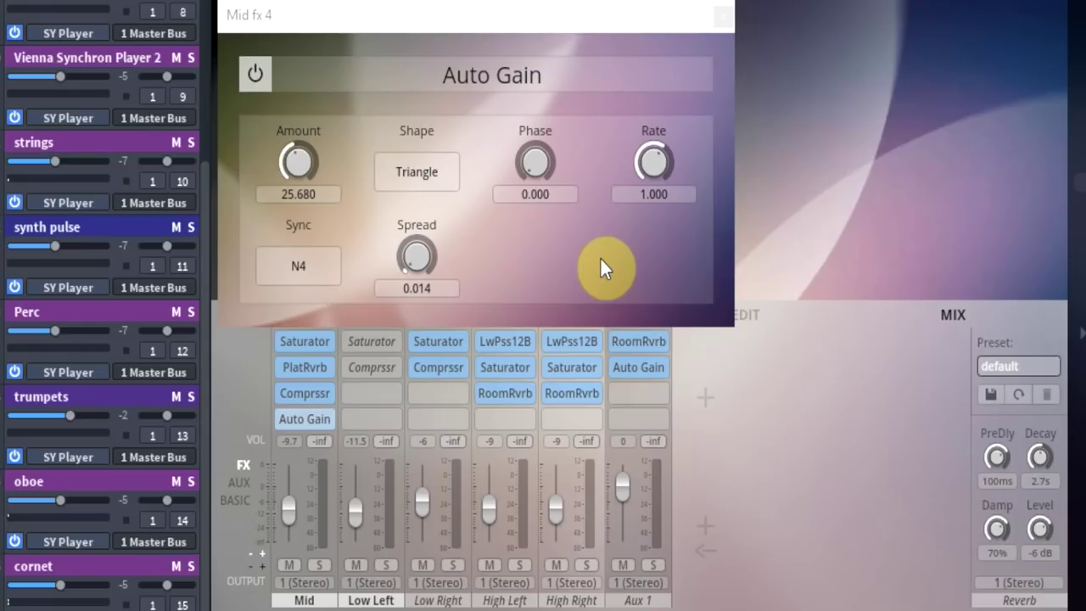
pyautogui.click(417, 174)
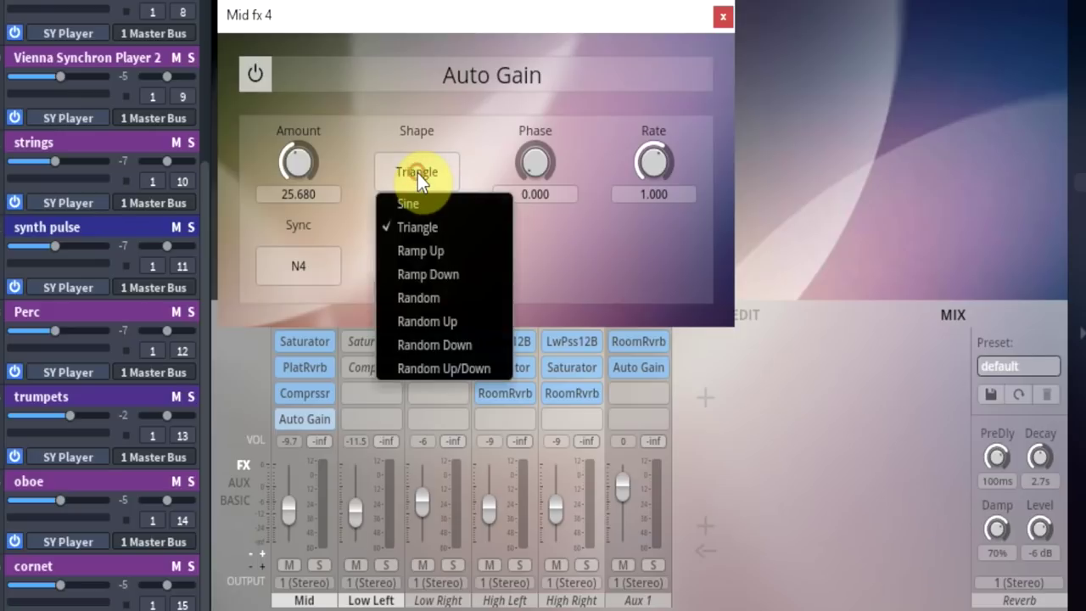
pyautogui.click(653, 268)
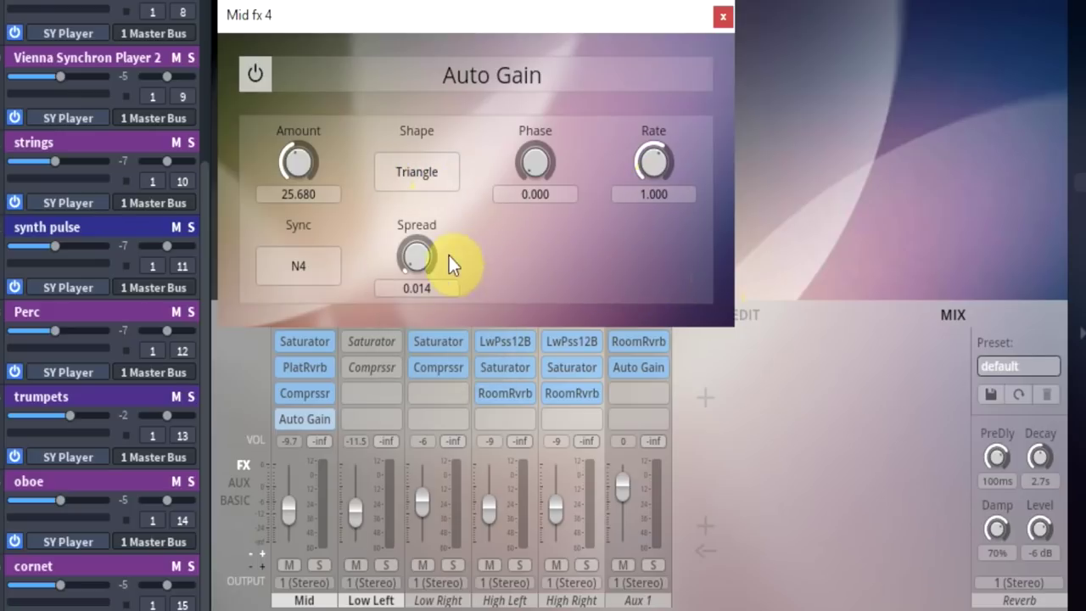
pyautogui.click(315, 280)
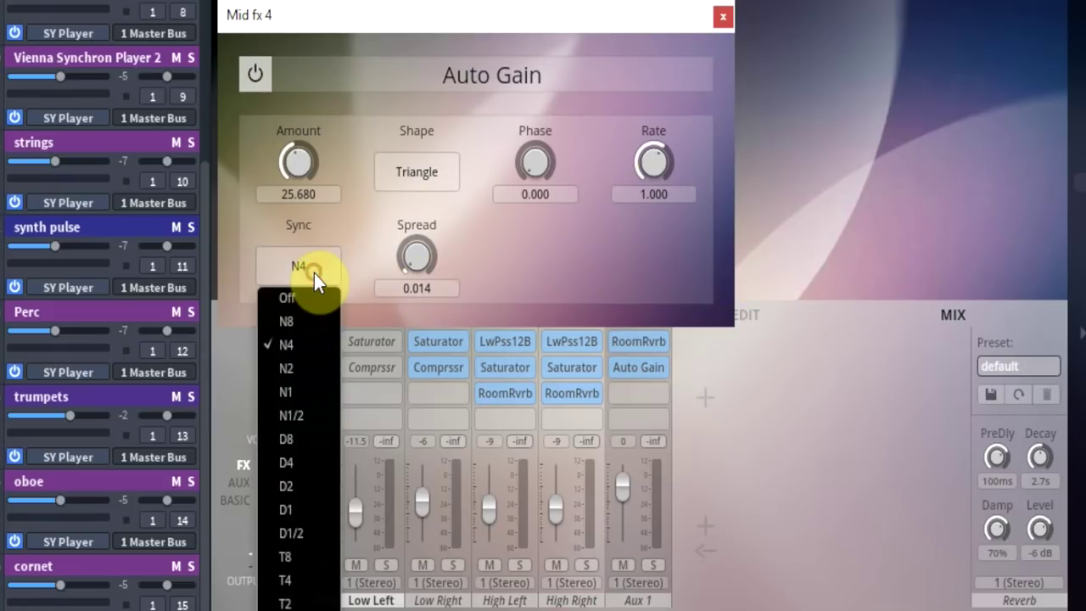
pyautogui.click(331, 360)
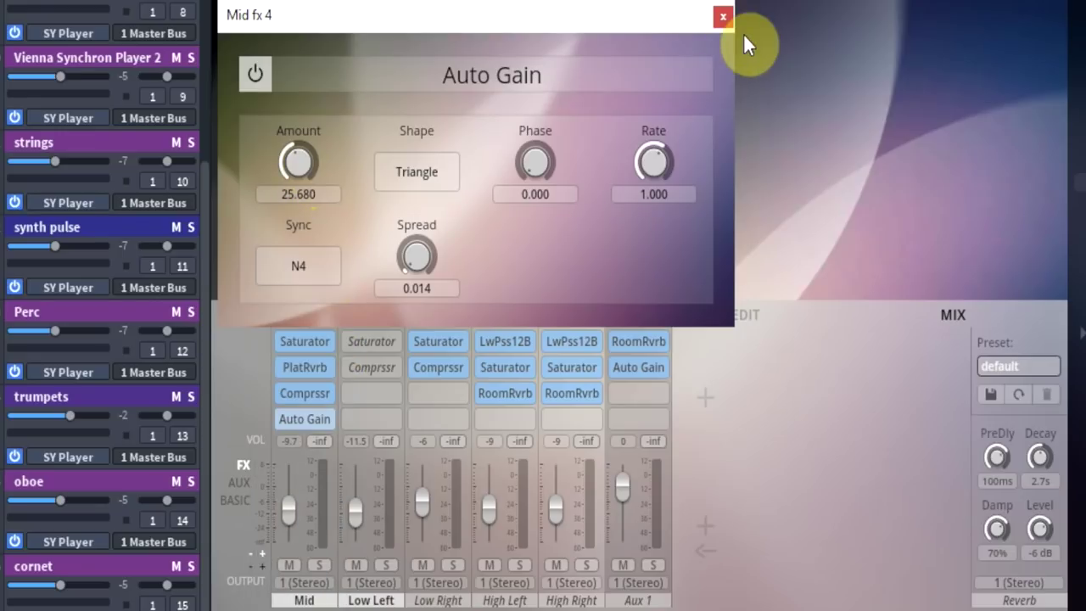
pyautogui.click(722, 16)
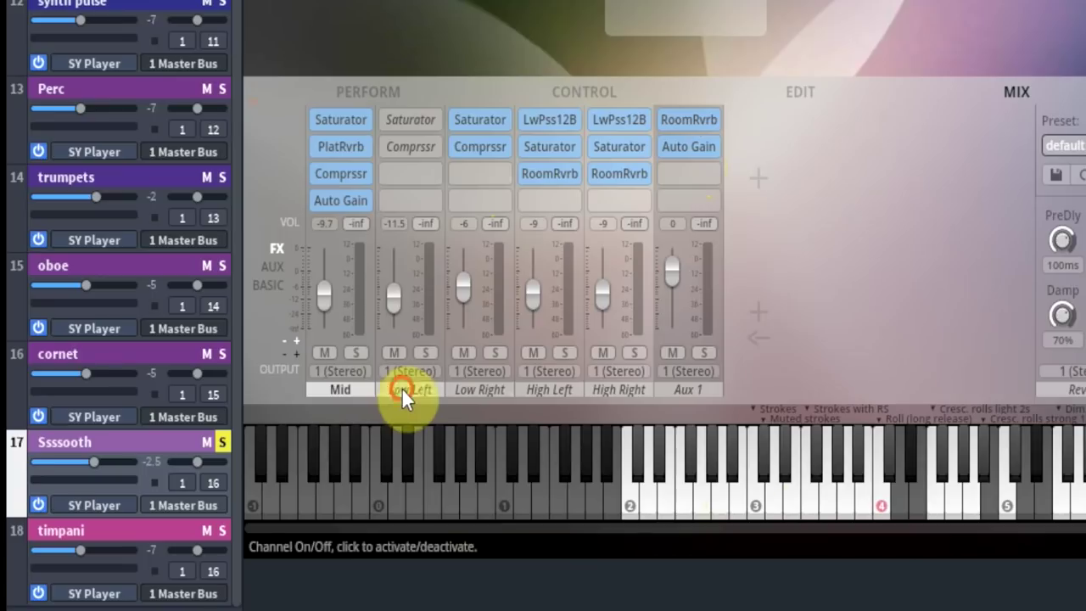
# Compare the Mid and Low Left mixer channels by auditioning notes with only one active at a time, then reactivate both
pyautogui.click(714, 511)
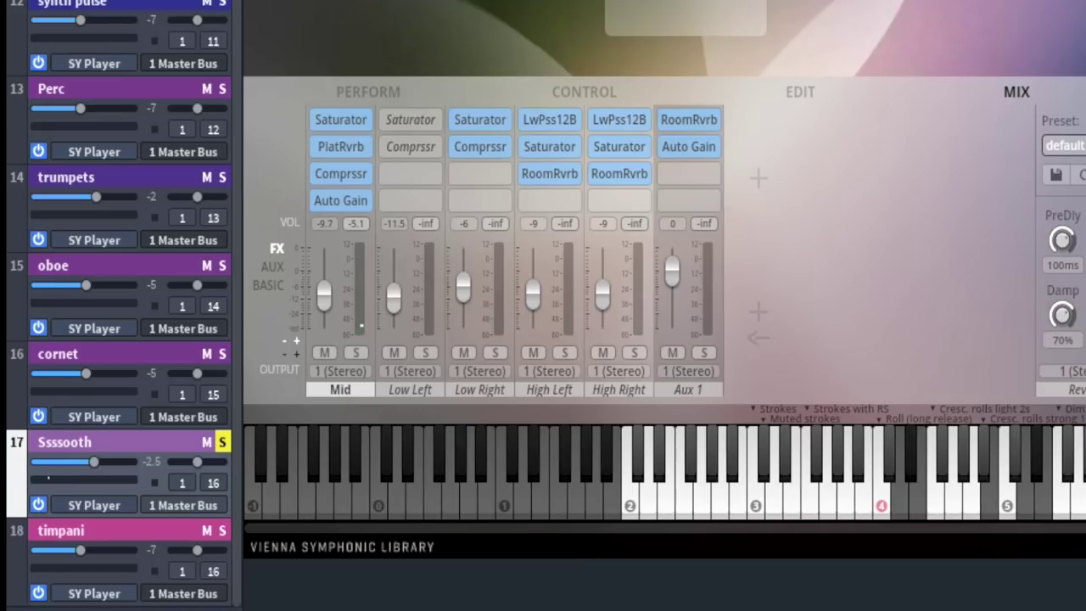
pyautogui.click(405, 395)
pyautogui.click(339, 392)
pyautogui.click(735, 498)
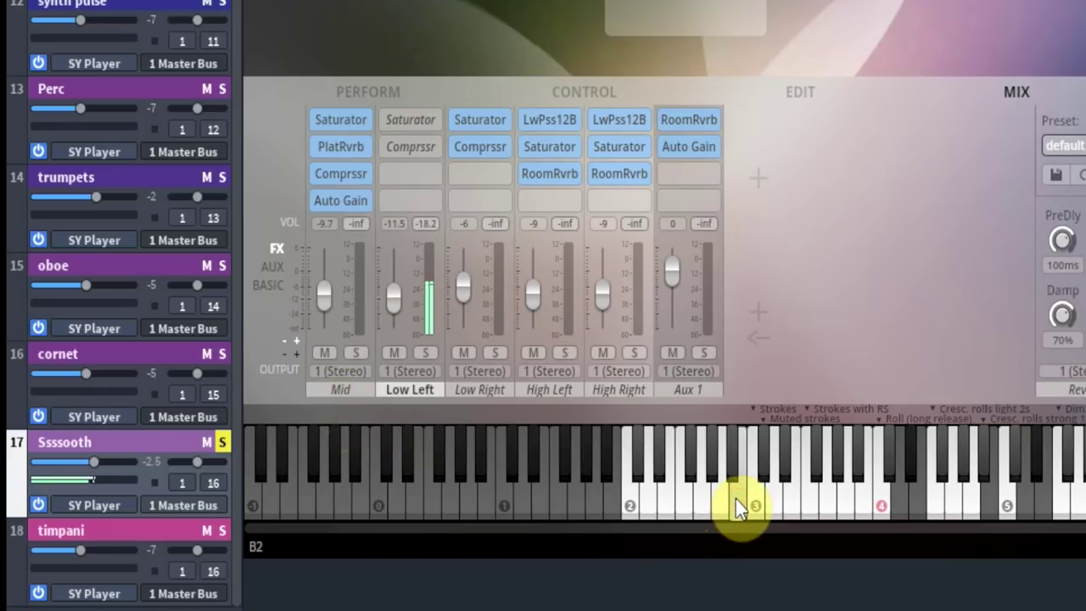
pyautogui.click(776, 487)
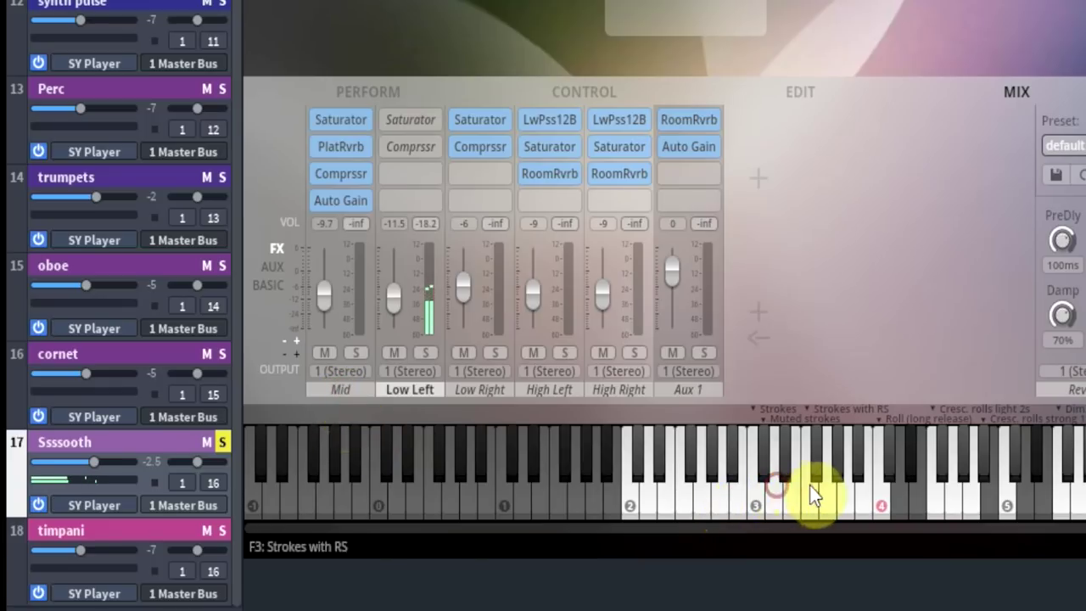
pyautogui.click(788, 463)
pyautogui.click(734, 460)
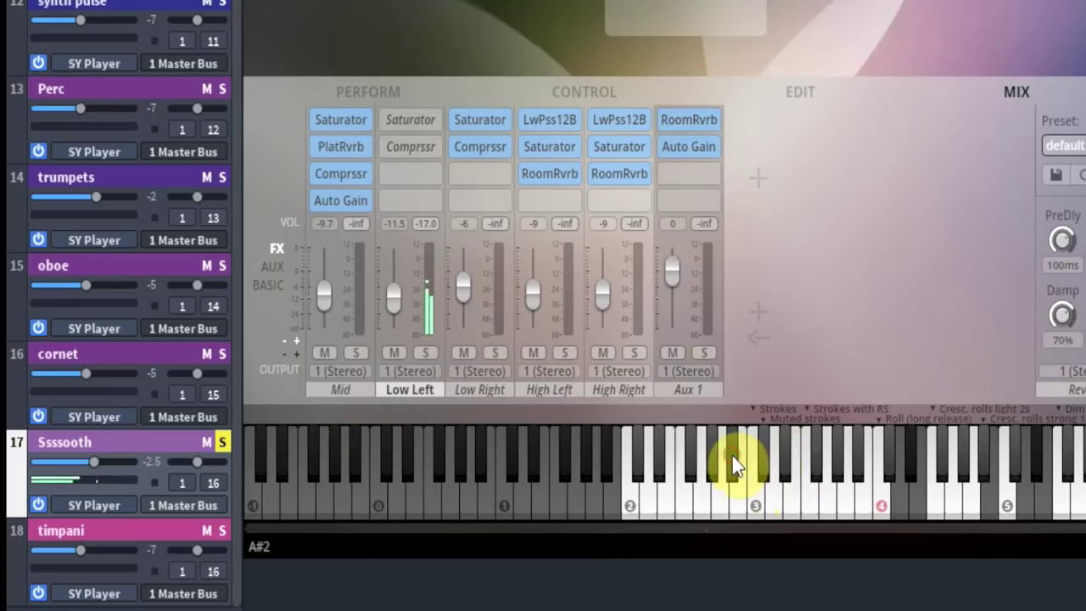
pyautogui.click(789, 458)
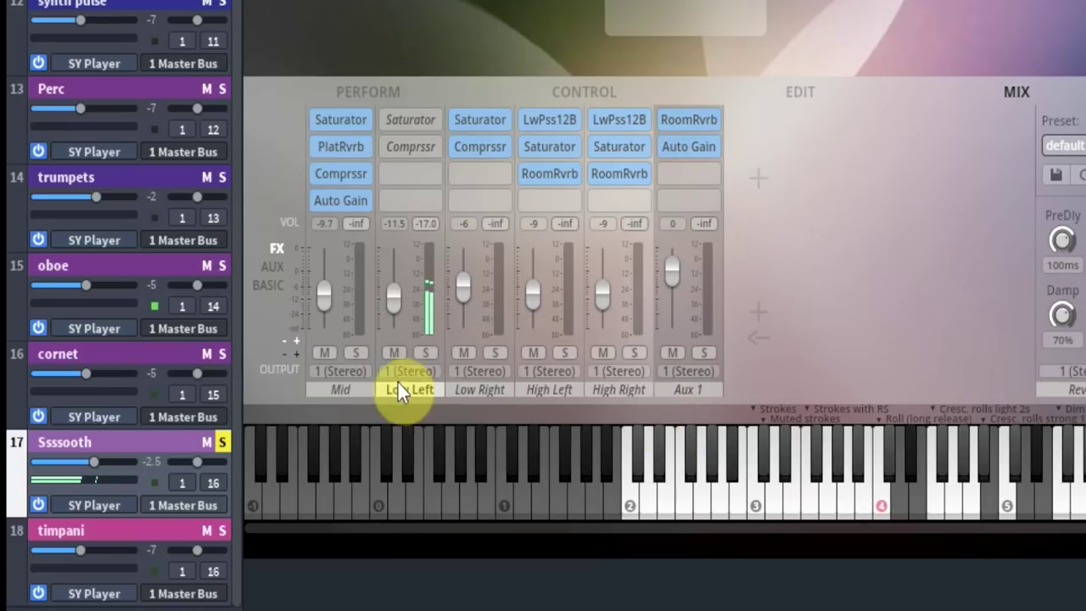
pyautogui.click(356, 388)
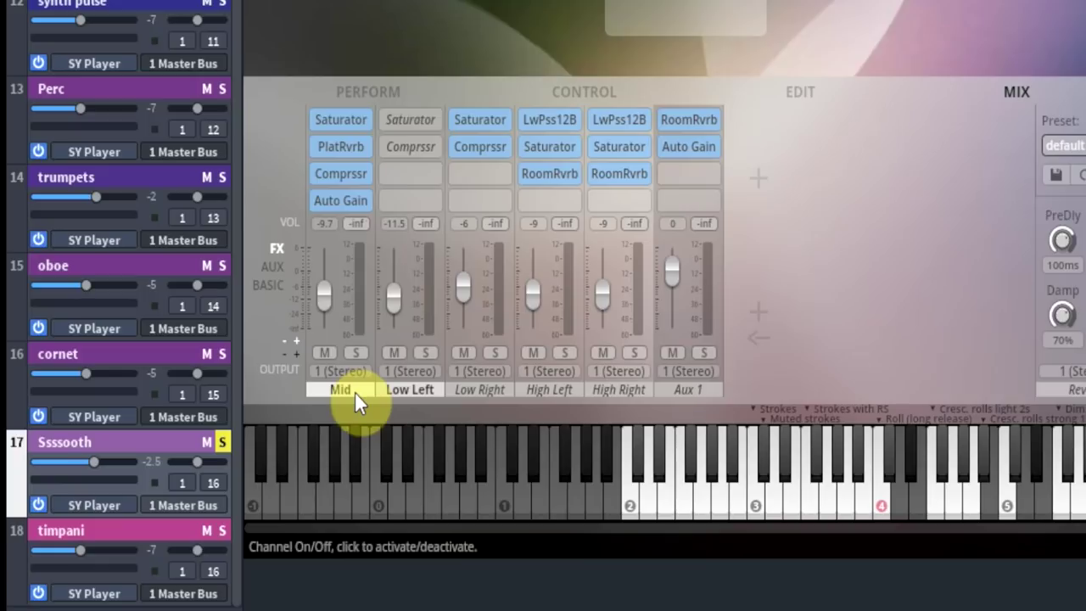
# Solo timpani together with Ssssooth, view the timpani player, return to Ssssooth and toggle playback
pyautogui.click(221, 530)
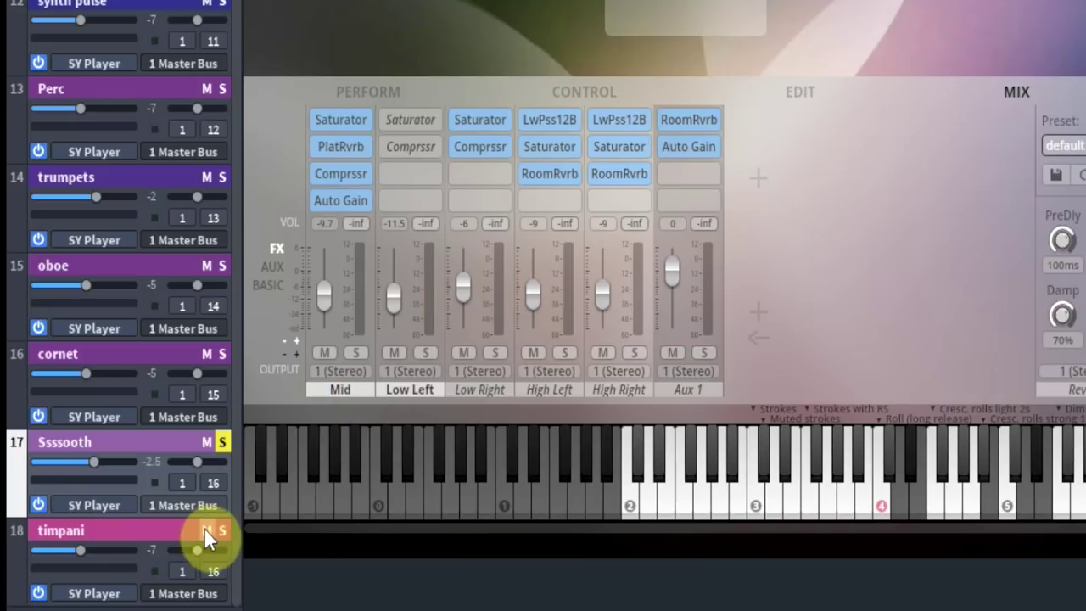
pyautogui.click(147, 527)
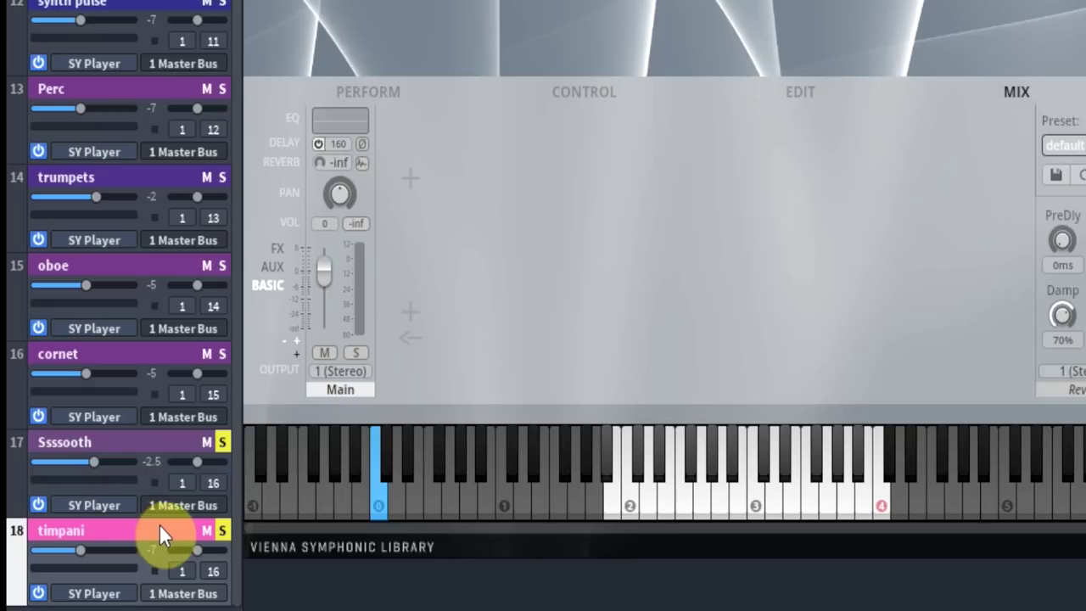
pyautogui.click(120, 453)
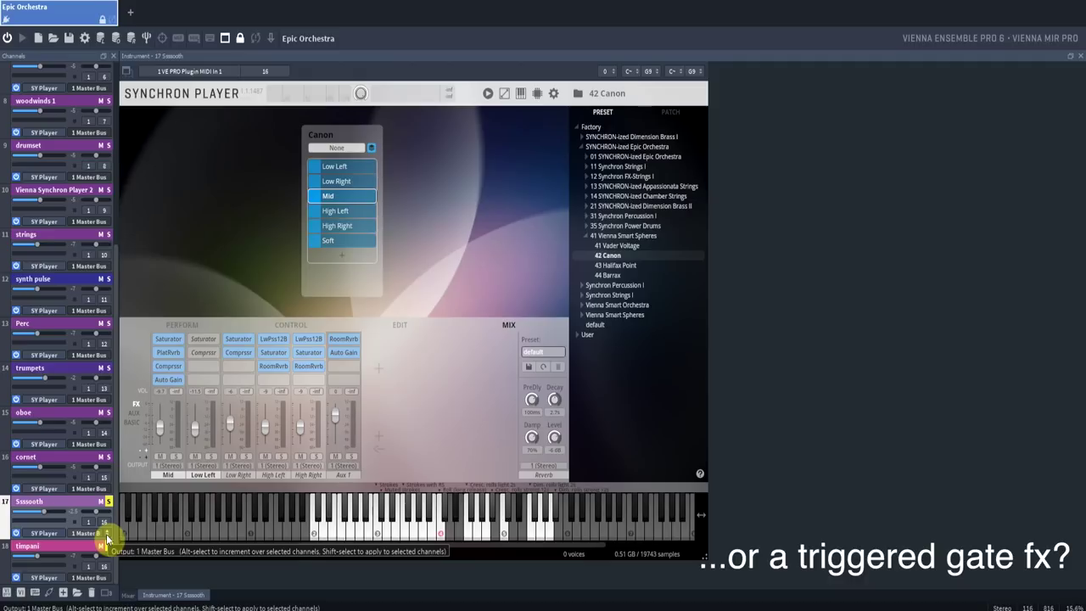
pyautogui.press('space')
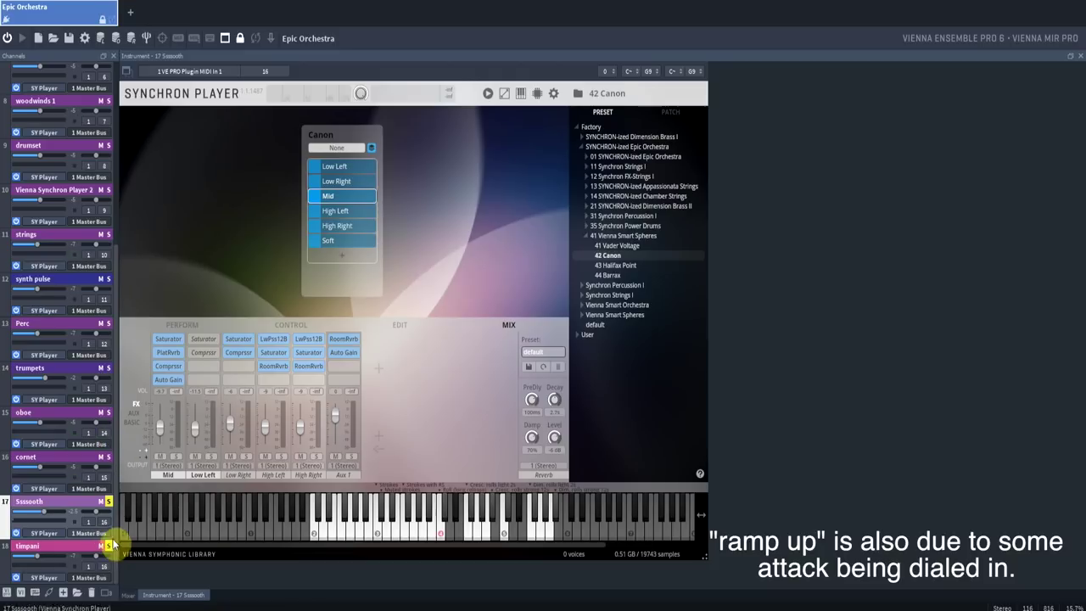
# Turn off the solo on Ssssooth and audition the cornet passage from bar 30 to bar 32
pyautogui.click(108, 501)
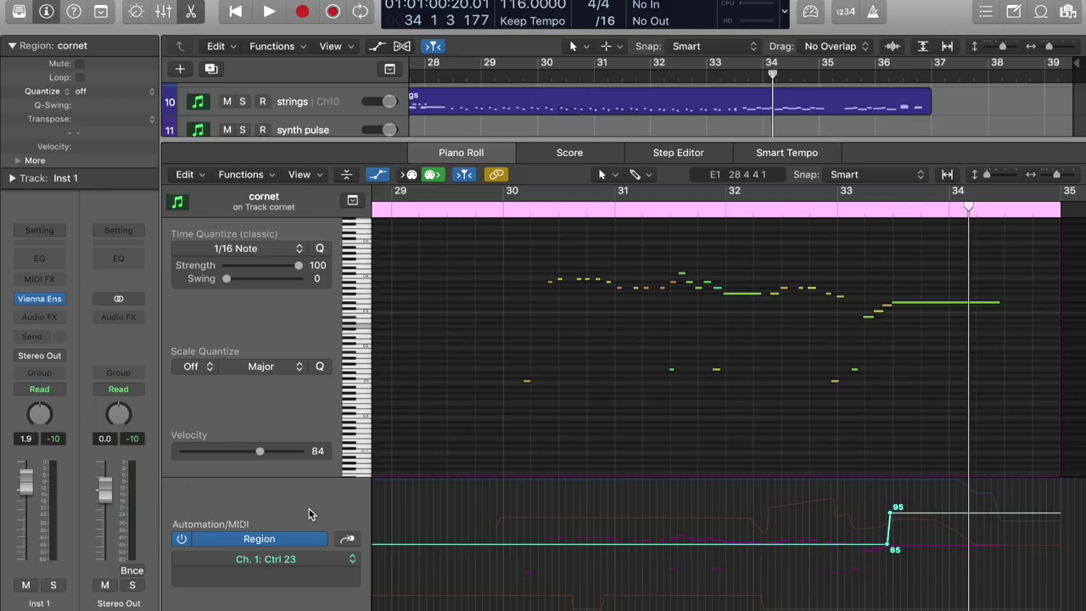
pyautogui.doubleClick(501, 211)
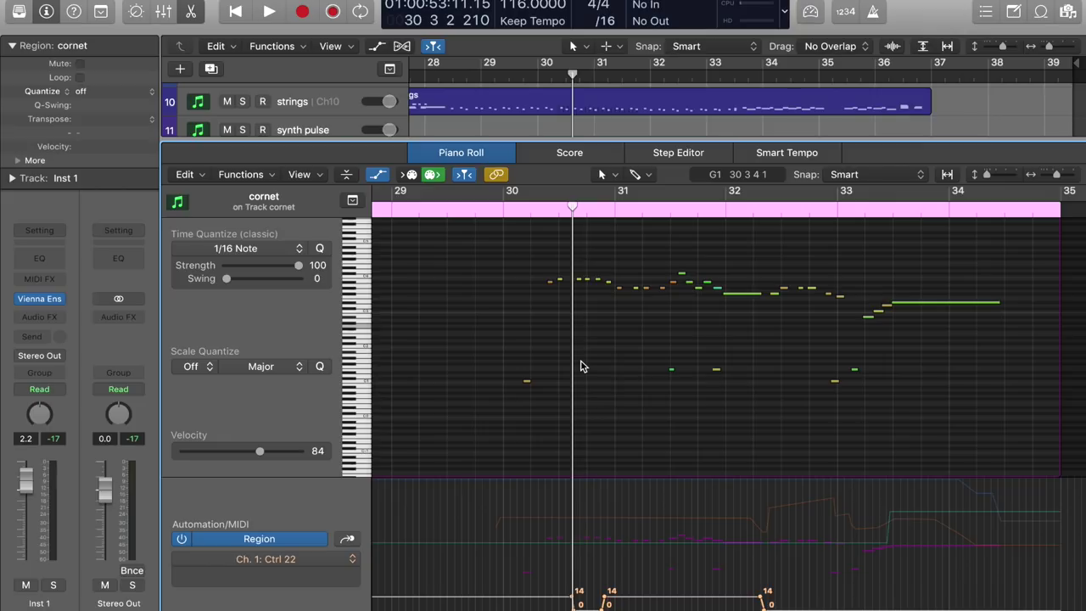
pyautogui.click(515, 208)
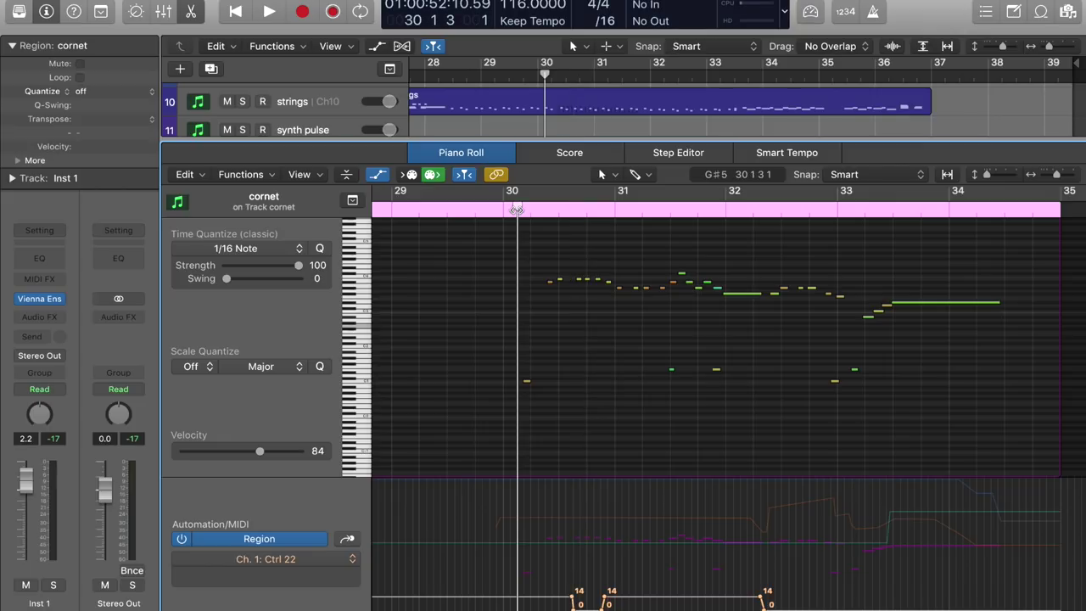
pyautogui.press('space')
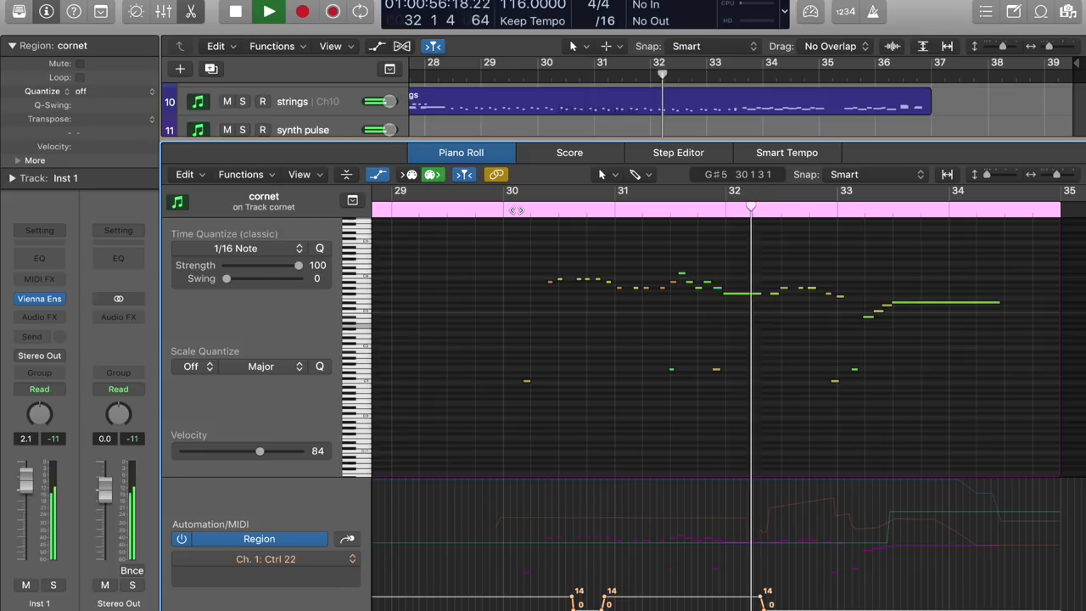
pyautogui.press('space')
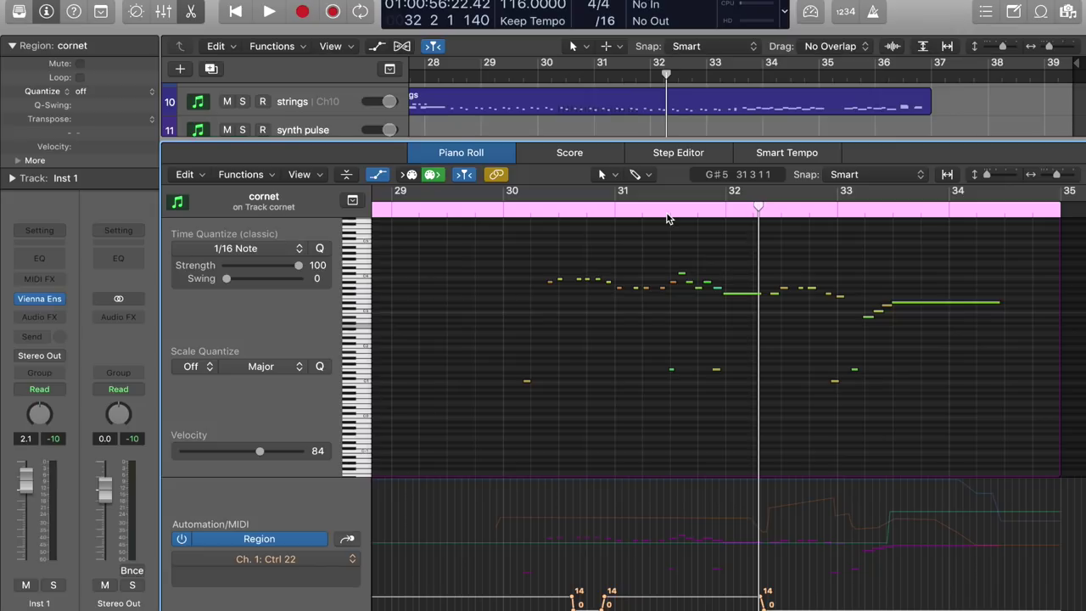
# Audition the cornet passage from the middle of bar 31 to its long held note in bar 34
pyautogui.click(656, 211)
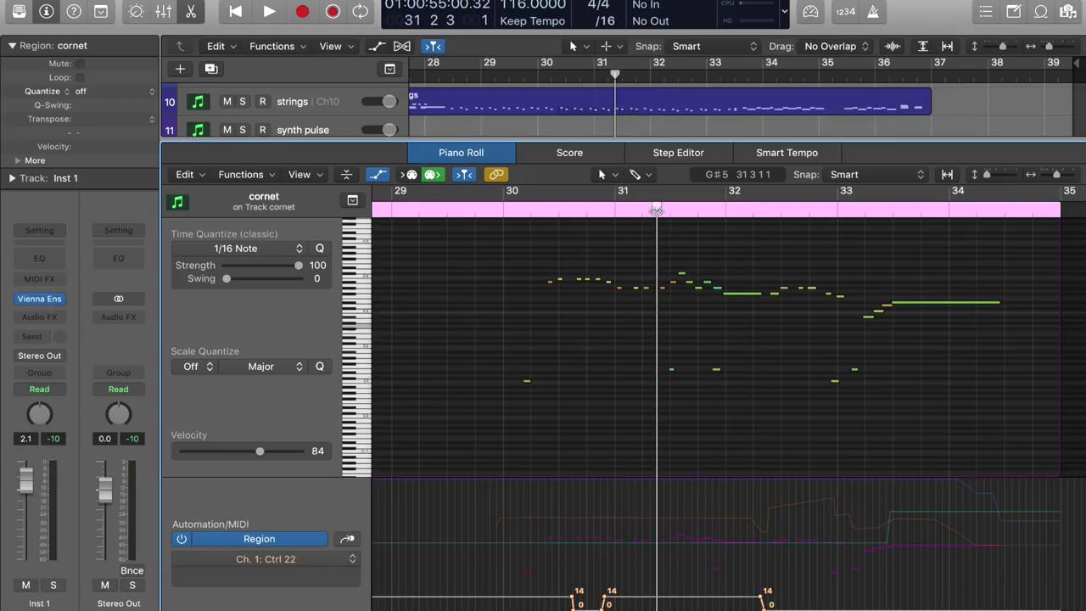
pyautogui.press('space')
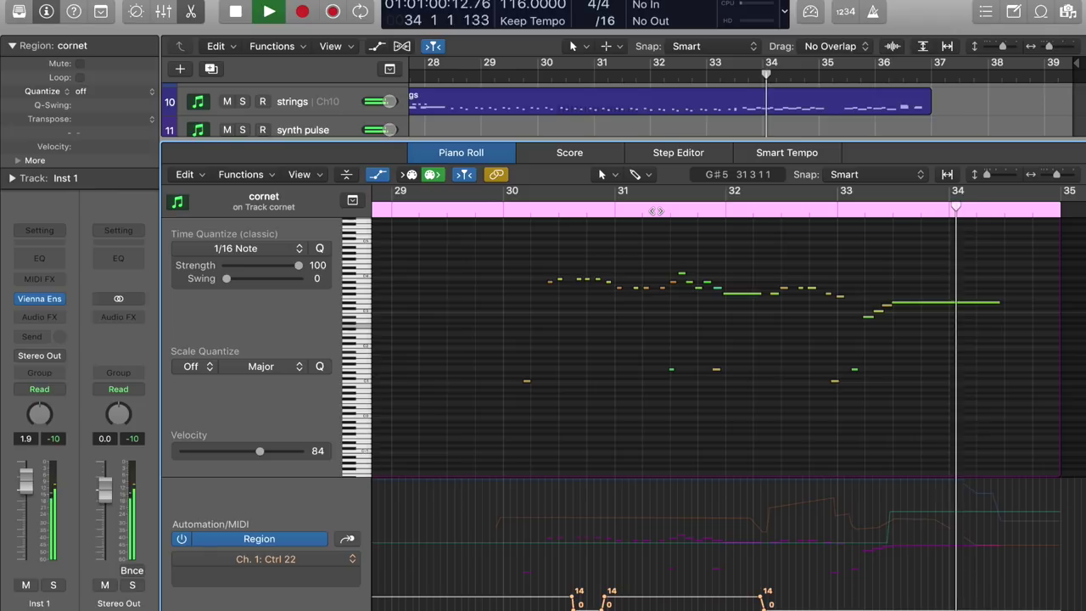
pyautogui.press('space')
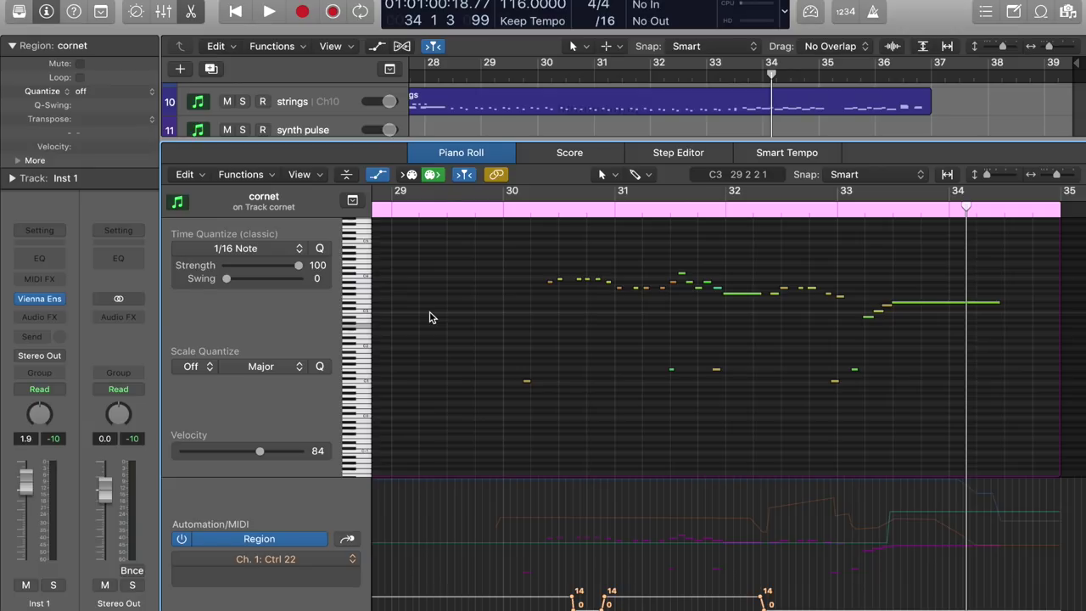
# Play the cornet passage from bar 30 and review its Ctrl 23 and Expression automation during playback
pyautogui.click(505, 208)
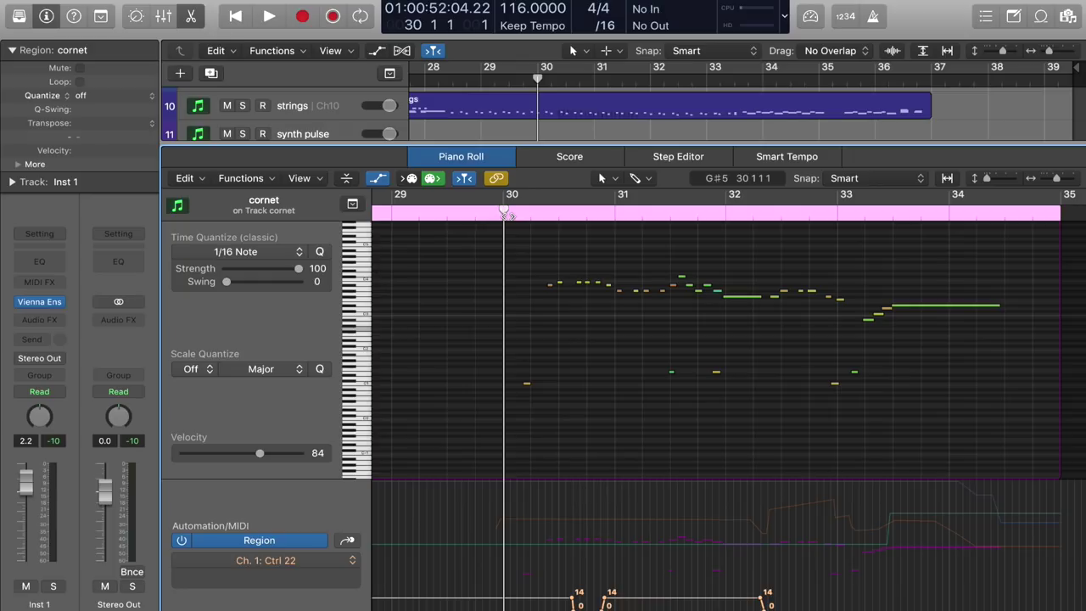
pyautogui.press('space')
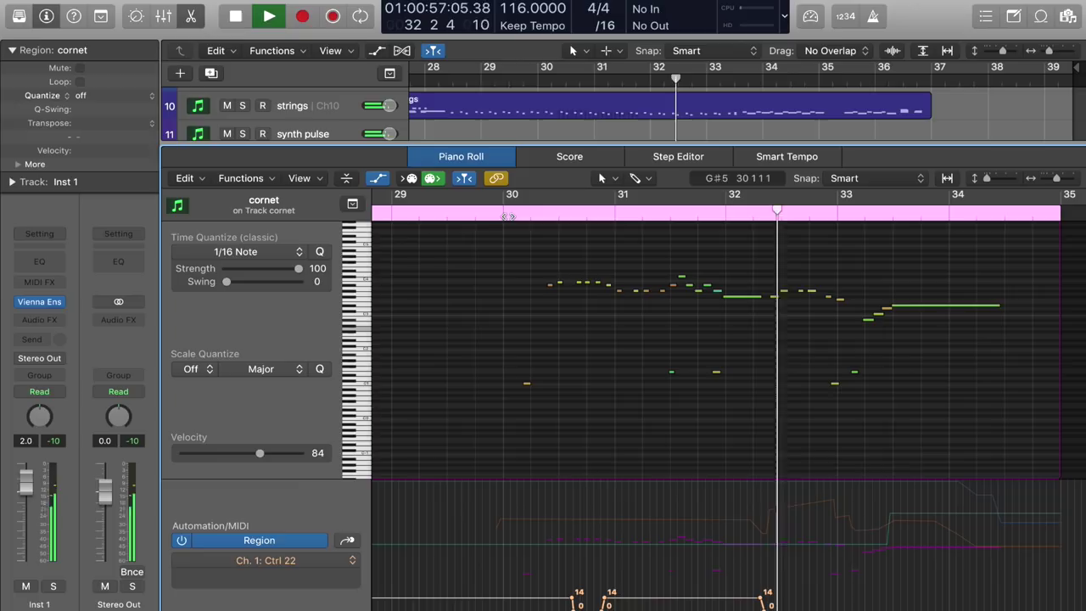
pyautogui.click(347, 541)
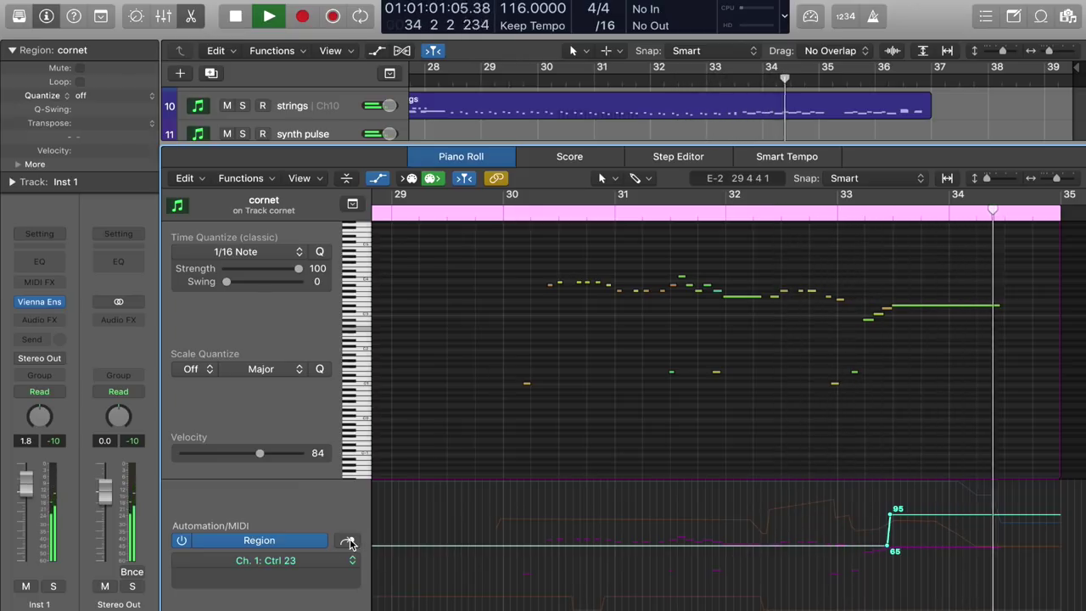
pyautogui.press('space')
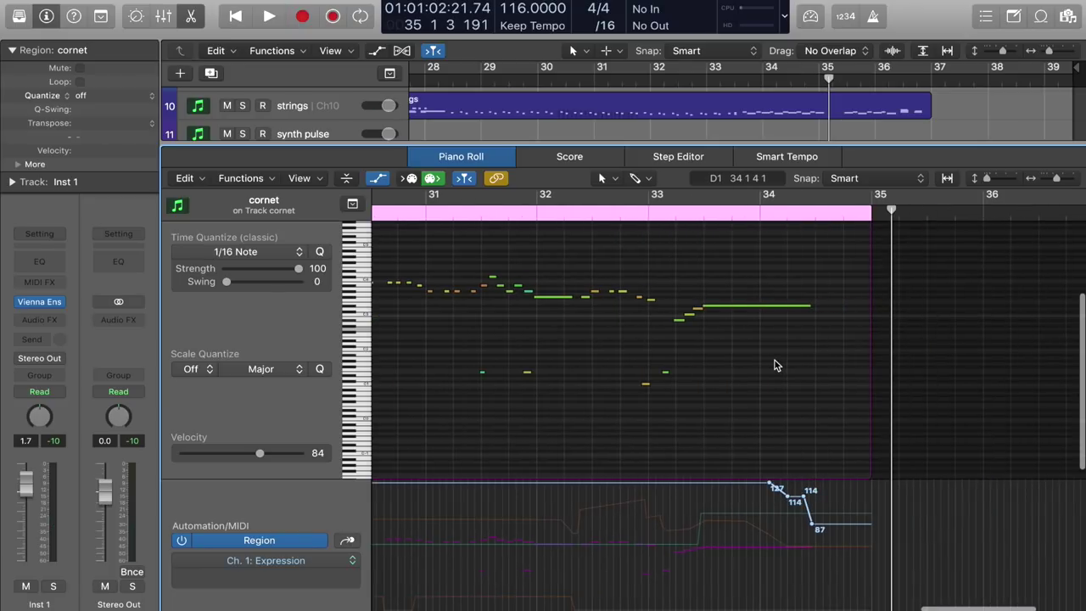
# Examine the cornet's Expression curve around bar 34 and audition the phrase again from bar 31
pyautogui.scroll(5, 773, 365)
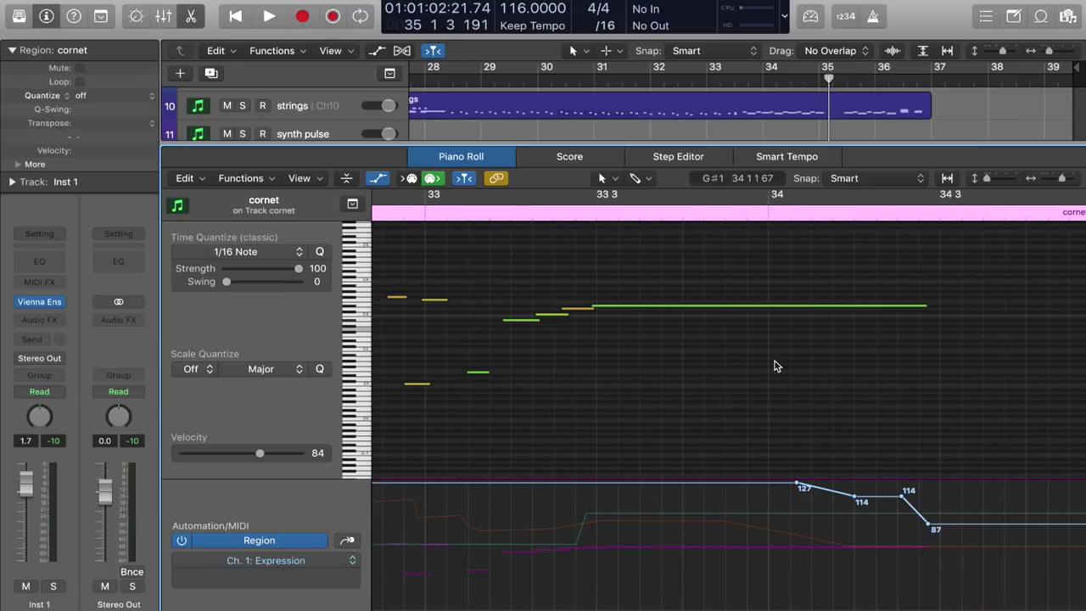
pyautogui.scroll(-5, 774, 362)
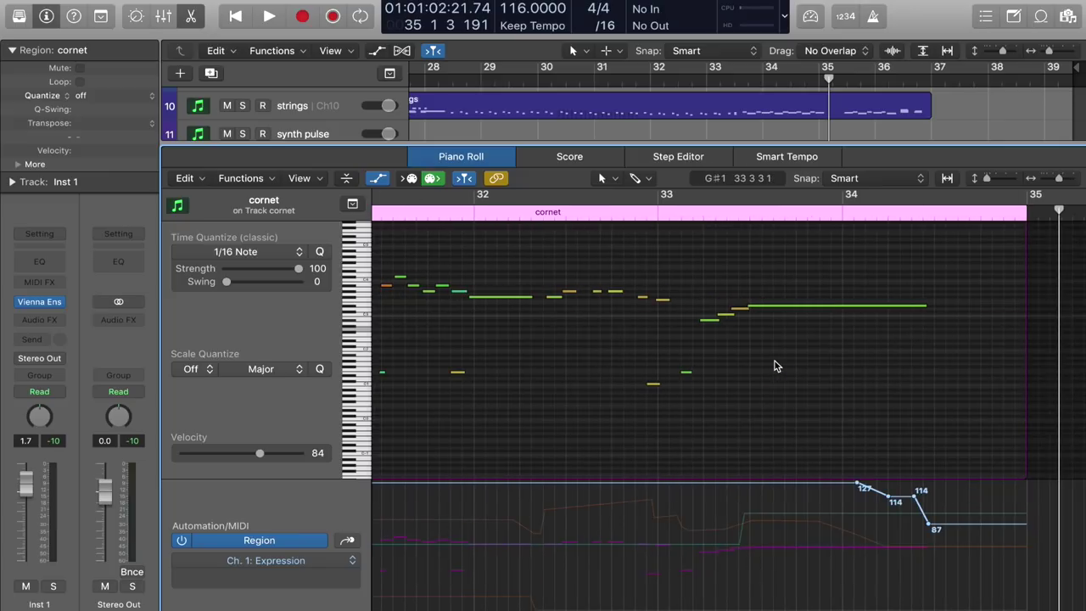
pyautogui.click(498, 217)
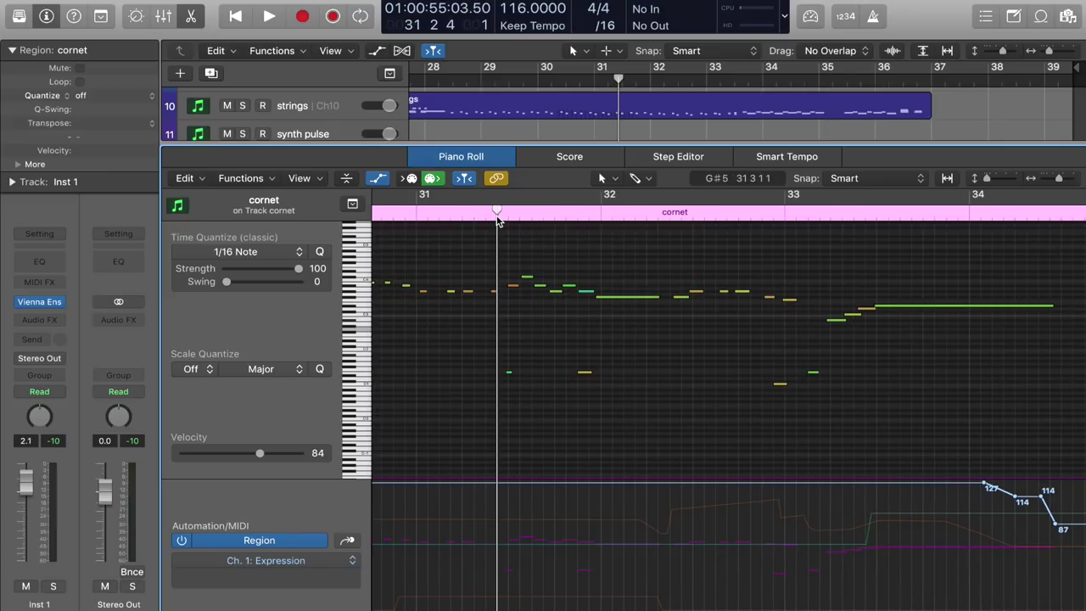
pyautogui.press('space')
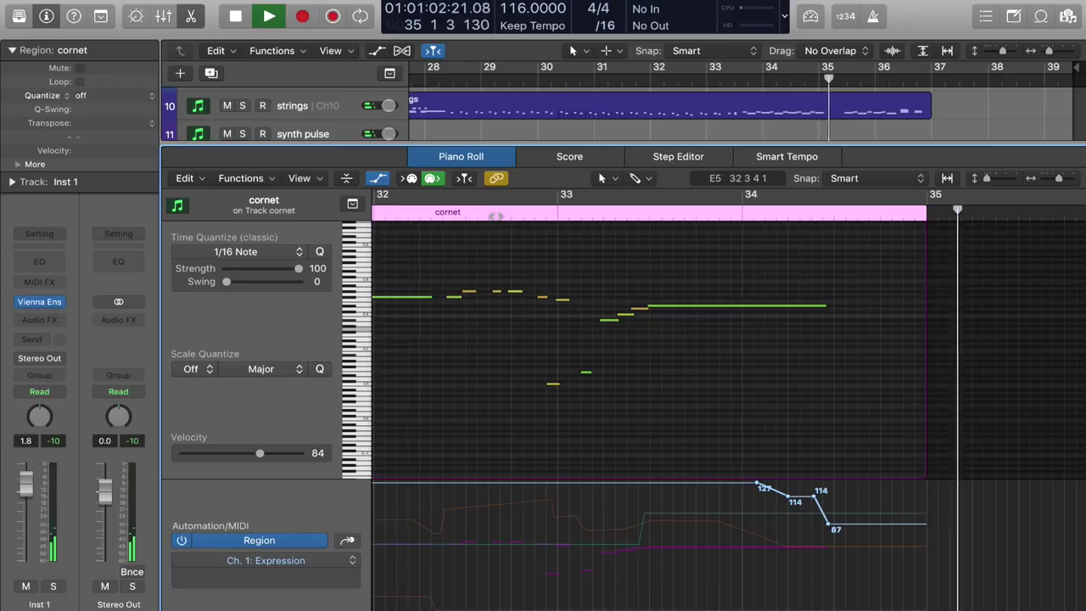
pyautogui.press('space')
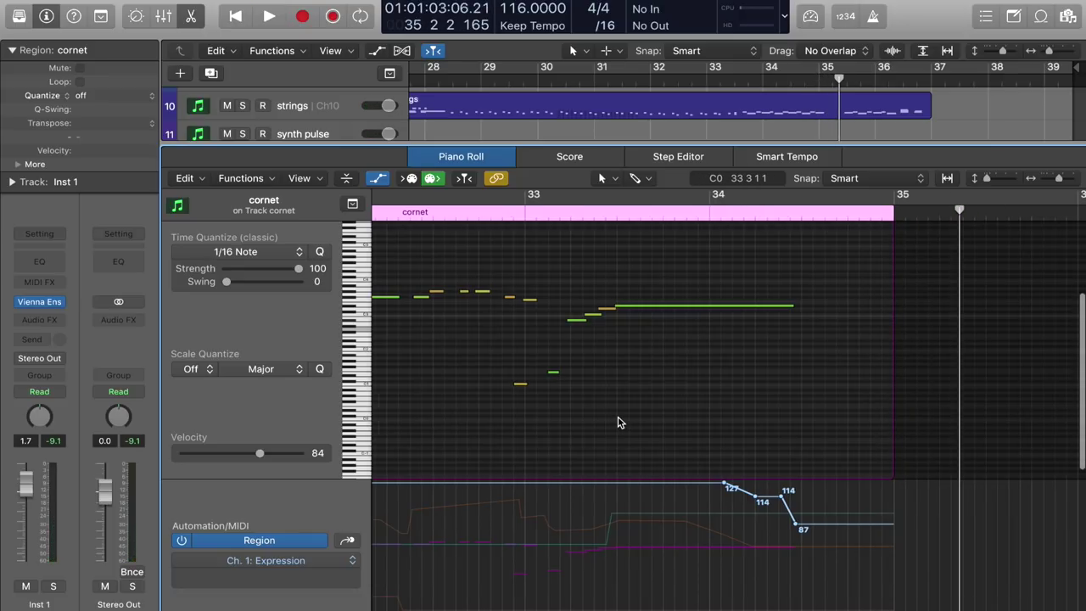
# Leave the cornet's piano roll, view the oboe region's notes, and return to the full arrangement
pyautogui.press('e')
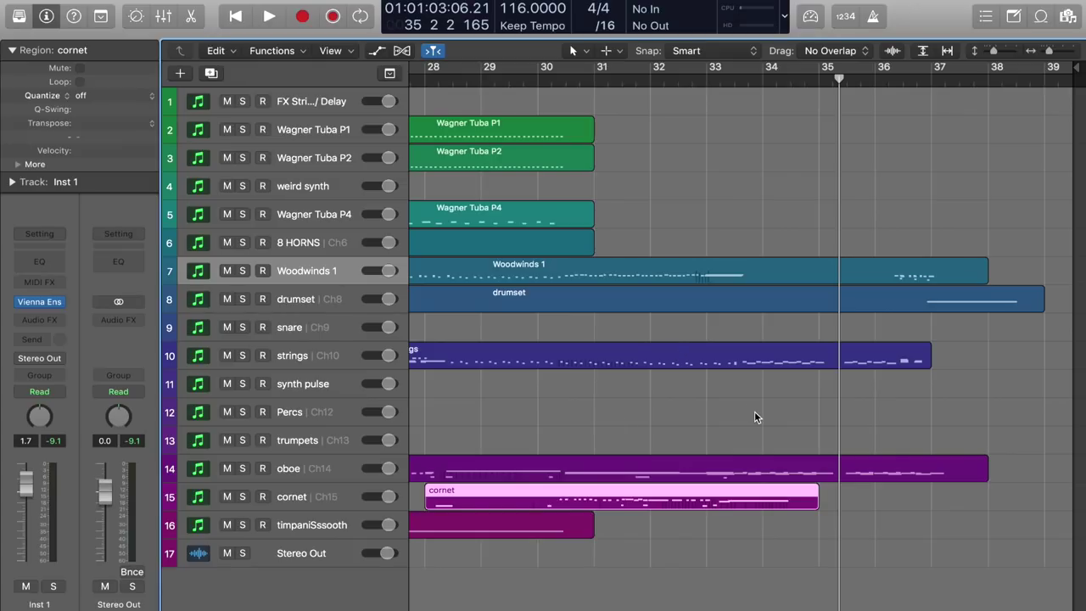
pyautogui.doubleClick(787, 472)
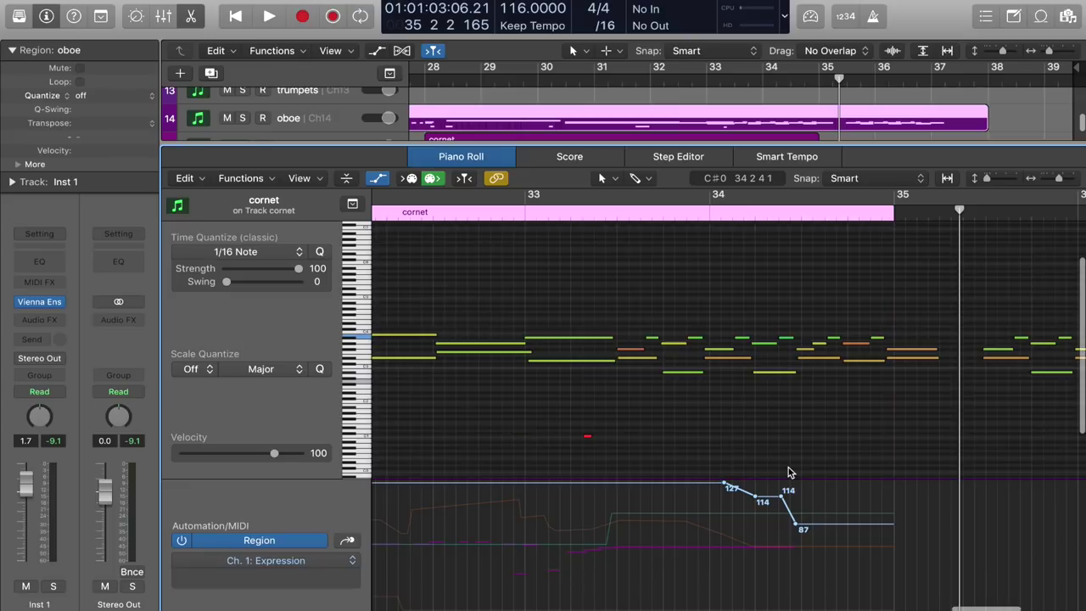
pyautogui.press('e')
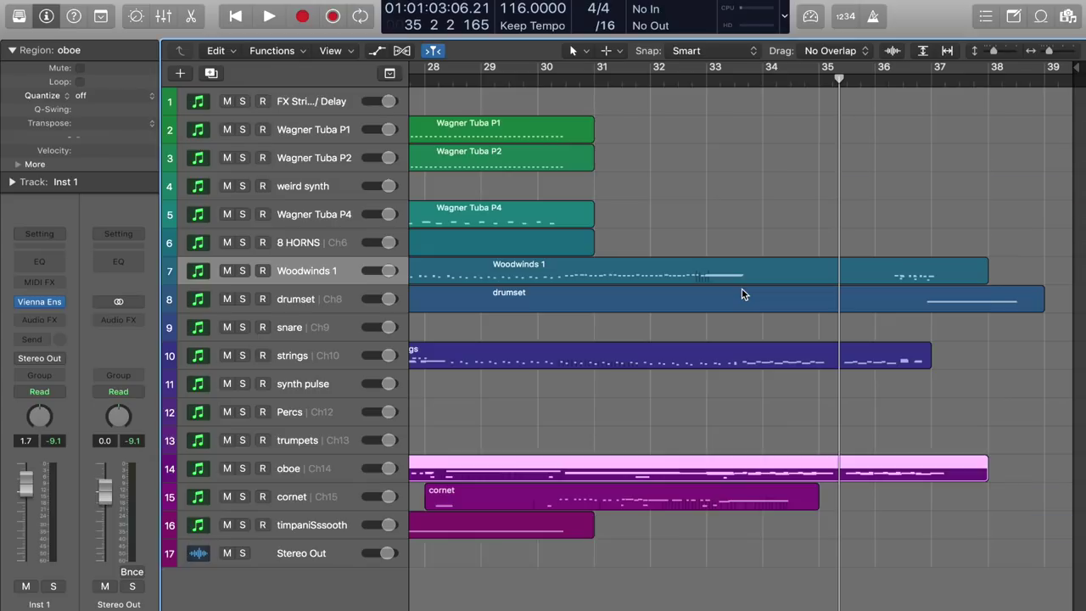
# Play the full arrangement from late in bar 31 to bar 35
pyautogui.scroll(1, 774, 405)
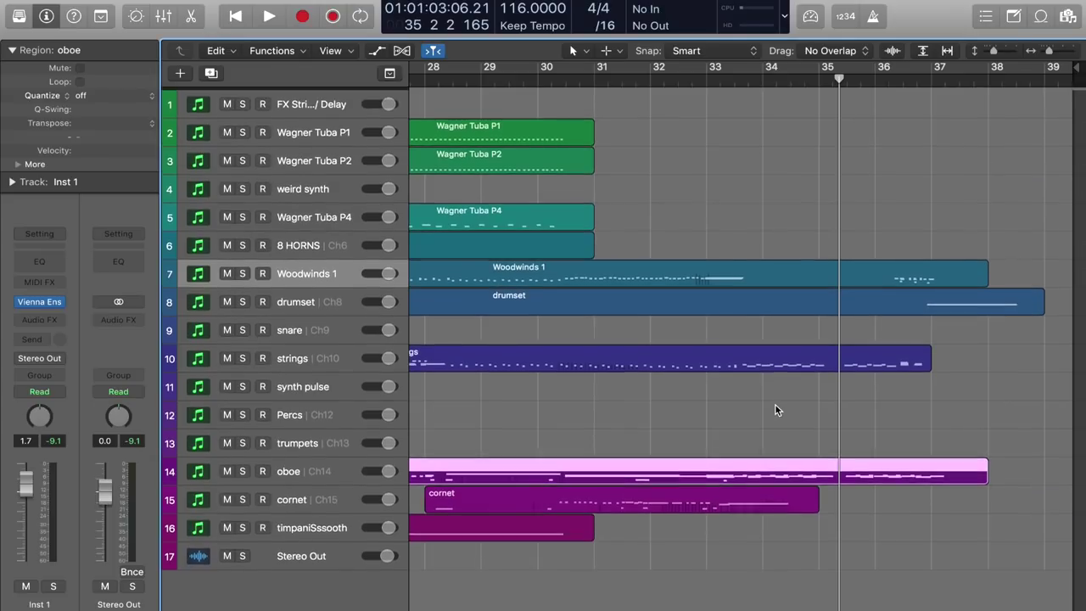
pyautogui.scroll(-1, 774, 405)
pyautogui.hscroll(1, 811, 358)
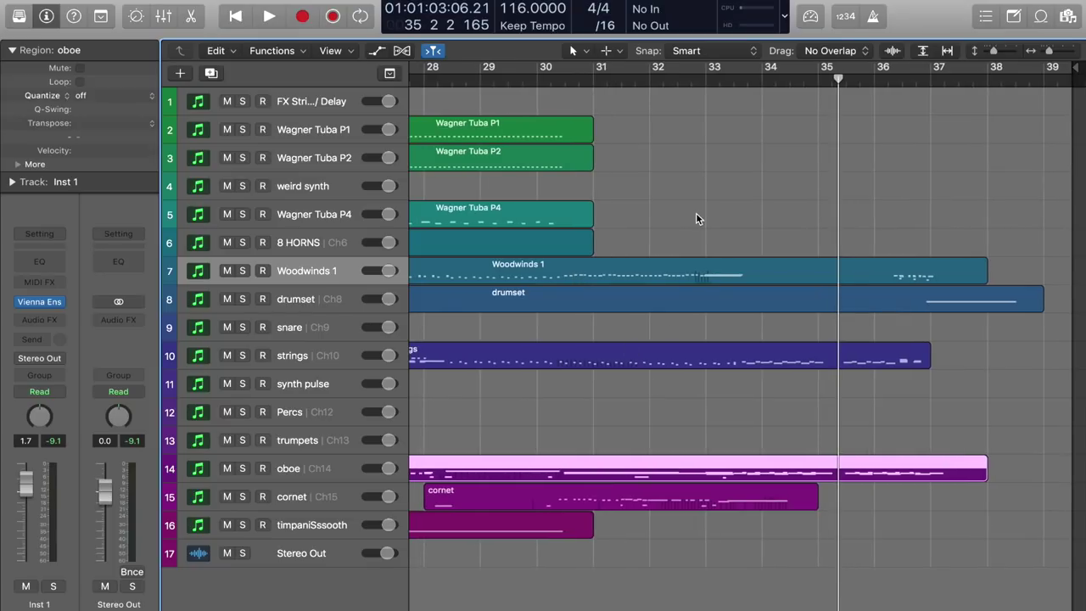
pyautogui.click(647, 78)
pyautogui.click(636, 79)
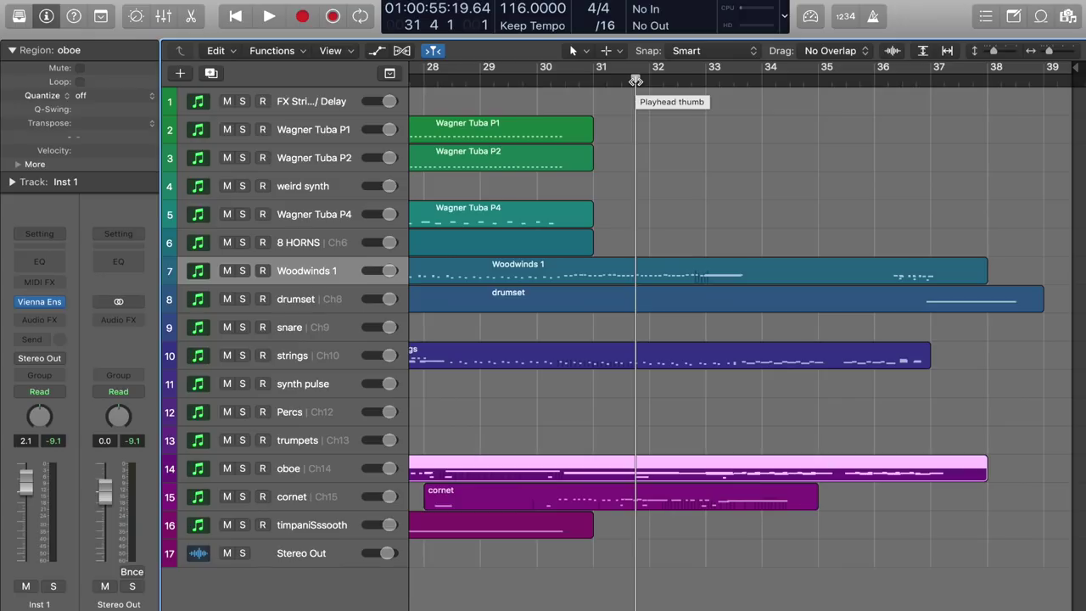
pyautogui.press('space')
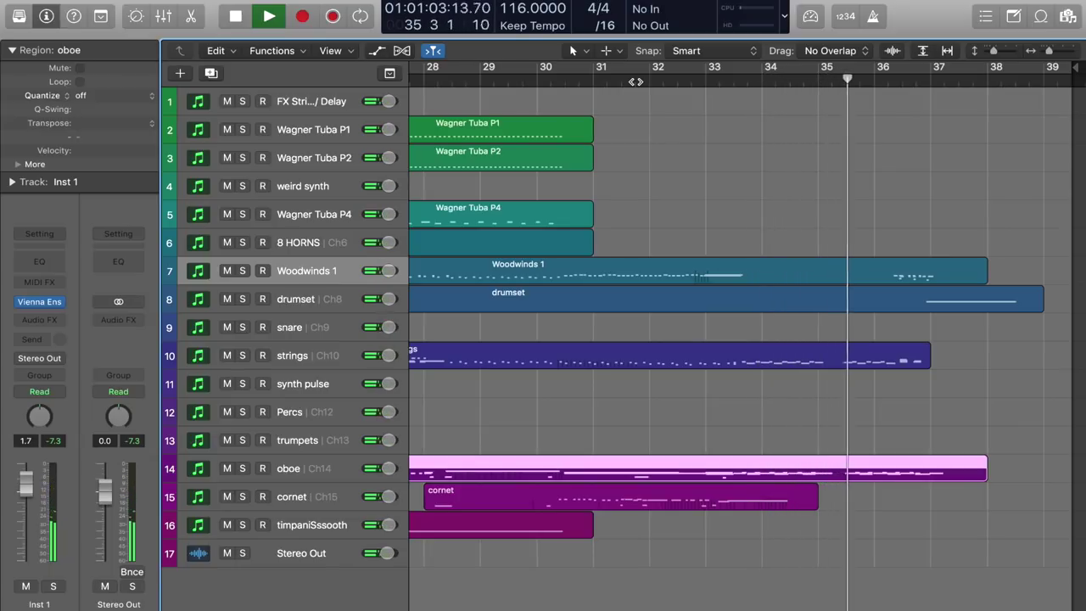
pyautogui.press('space')
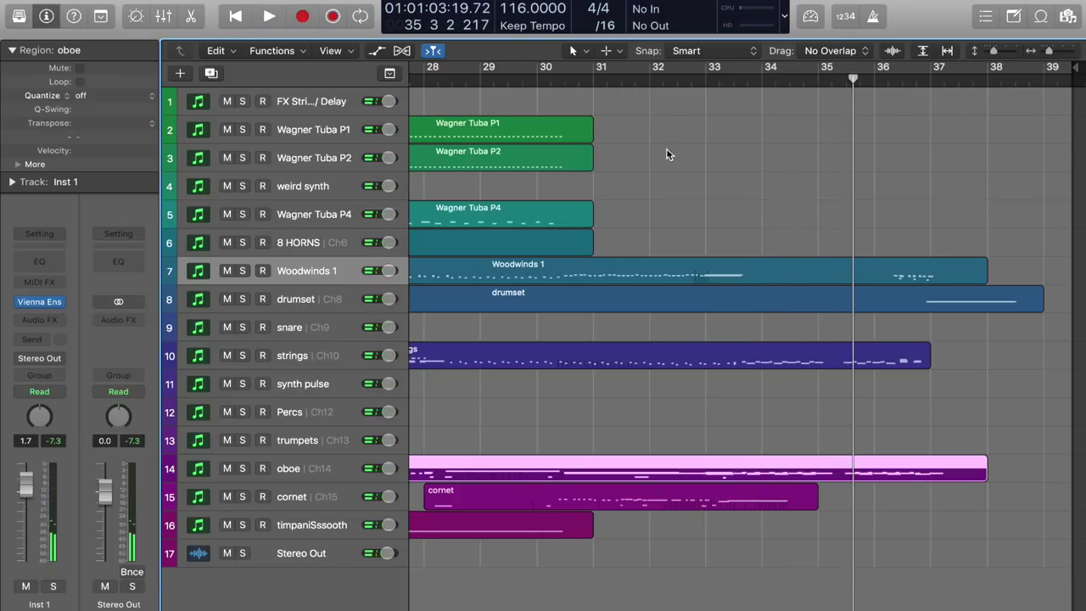
# Audition the ending from about bar 35, and return to the project start with the whole arrangement in view
pyautogui.doubleClick(712, 85)
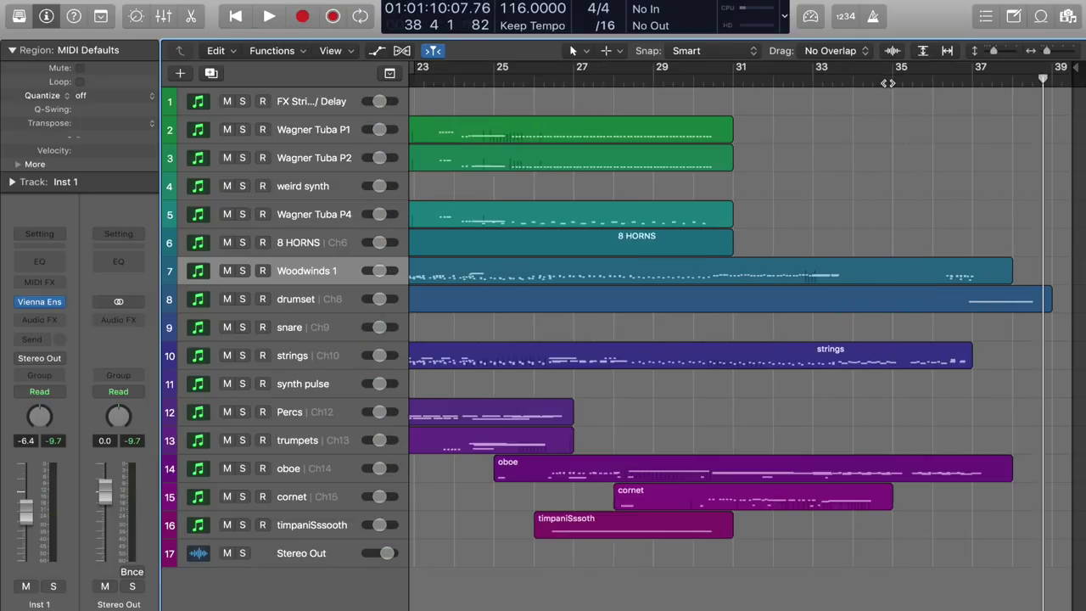
pyautogui.press('space')
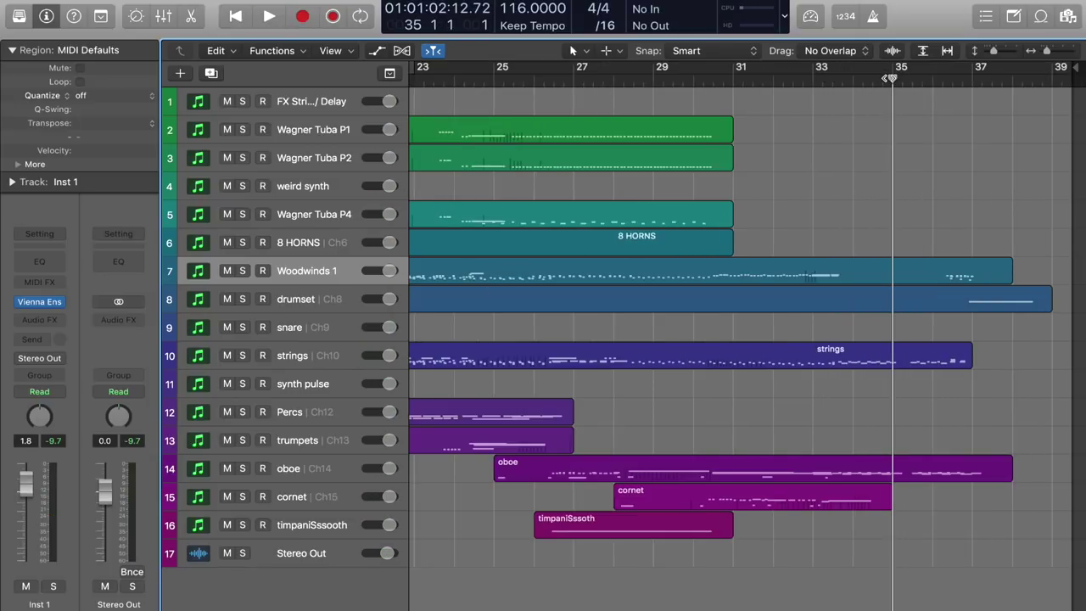
pyautogui.press('space')
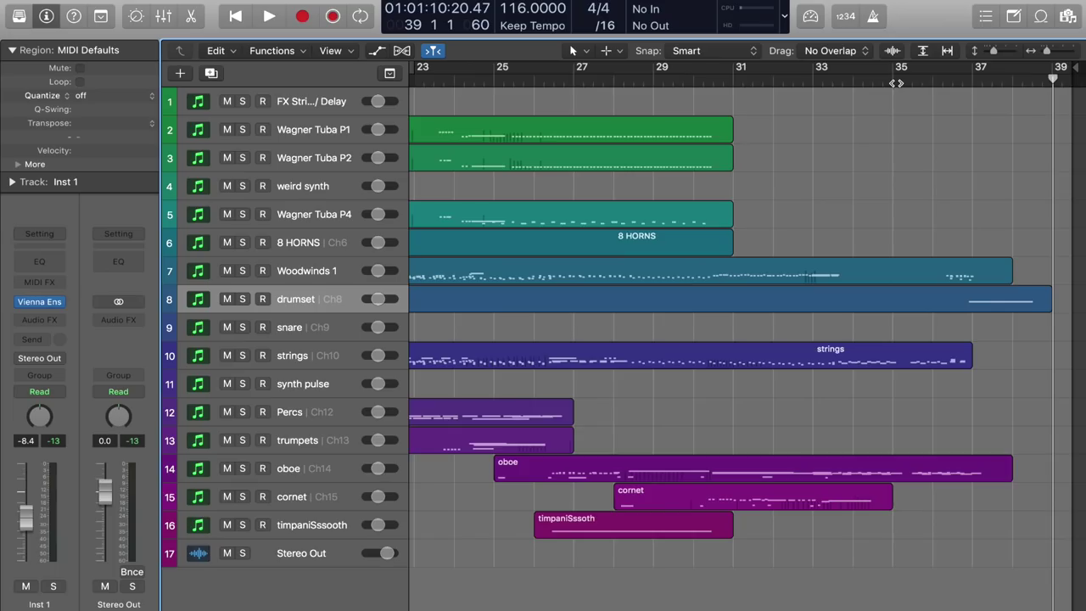
pyautogui.press('super+Right')
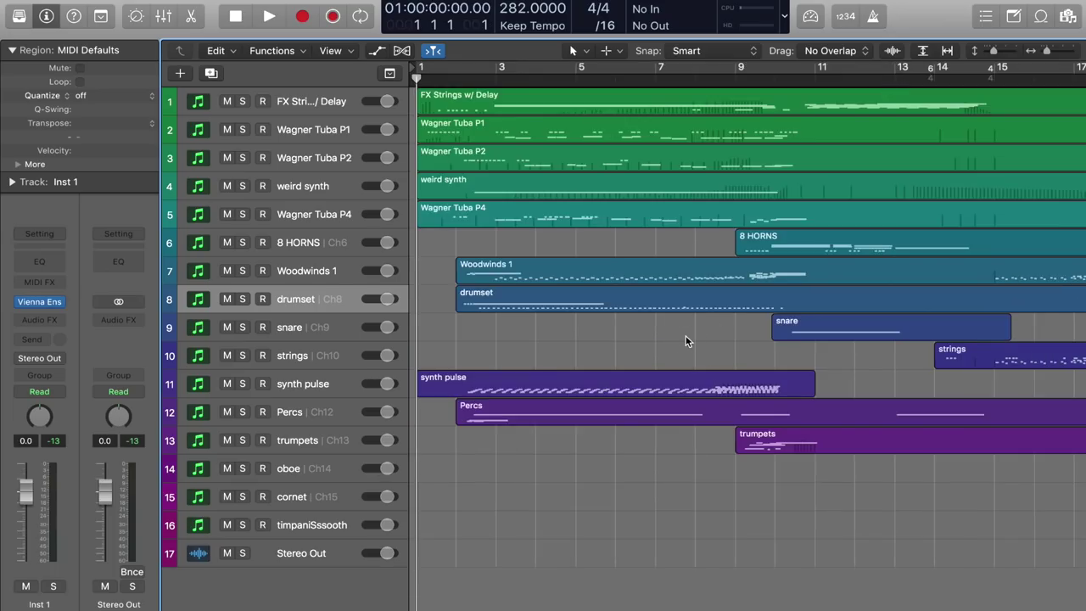
pyautogui.press('super+Left')
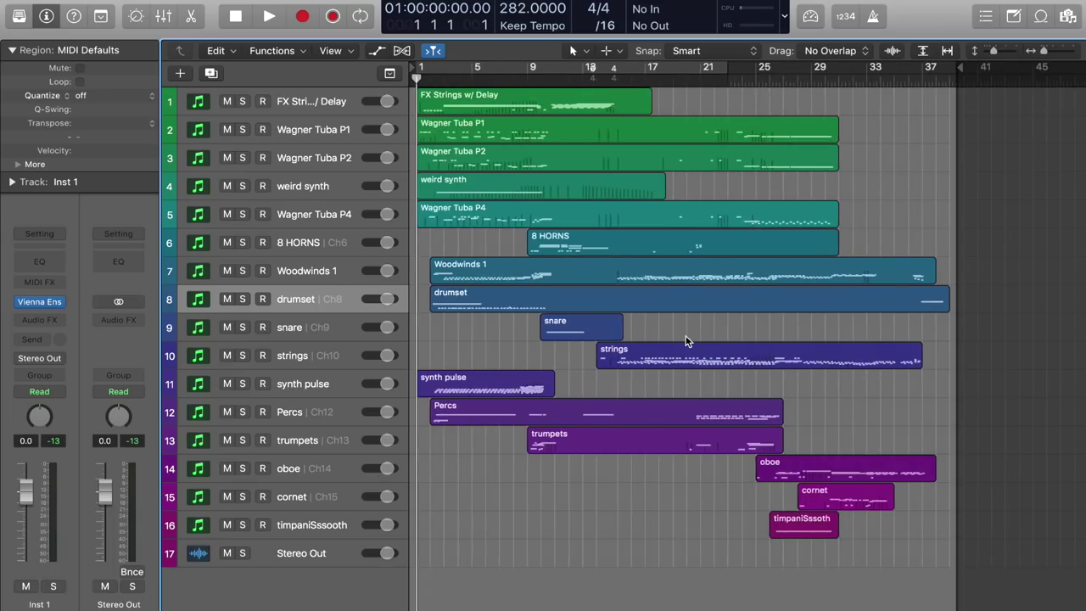